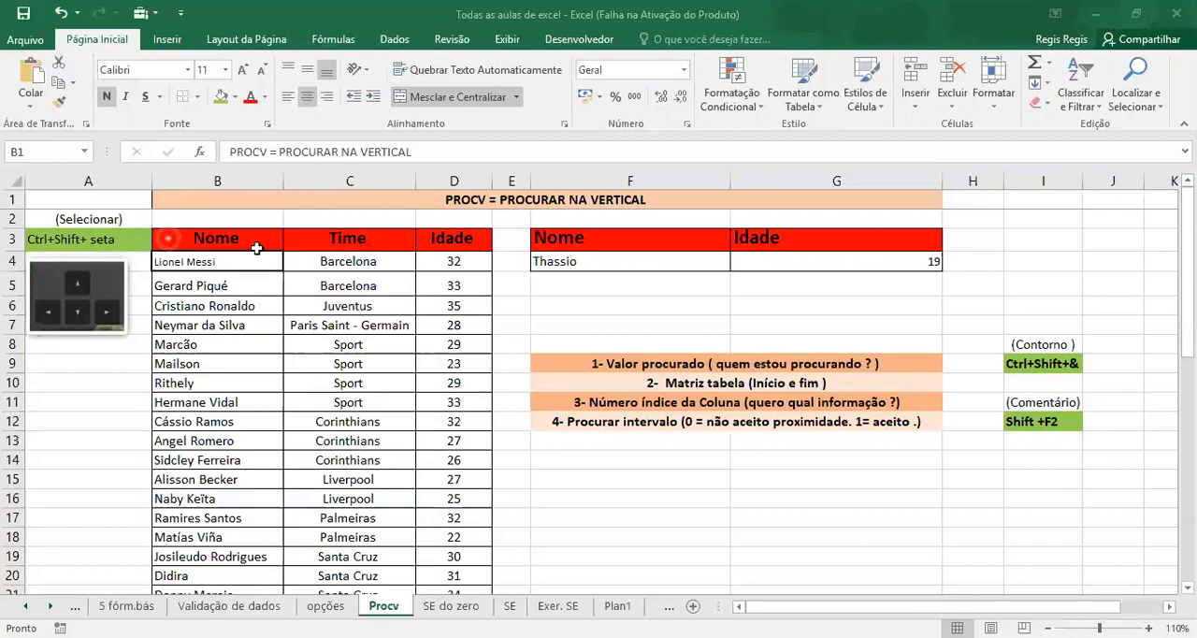
{"action": "left_click", "coordinate": [170, 243]}
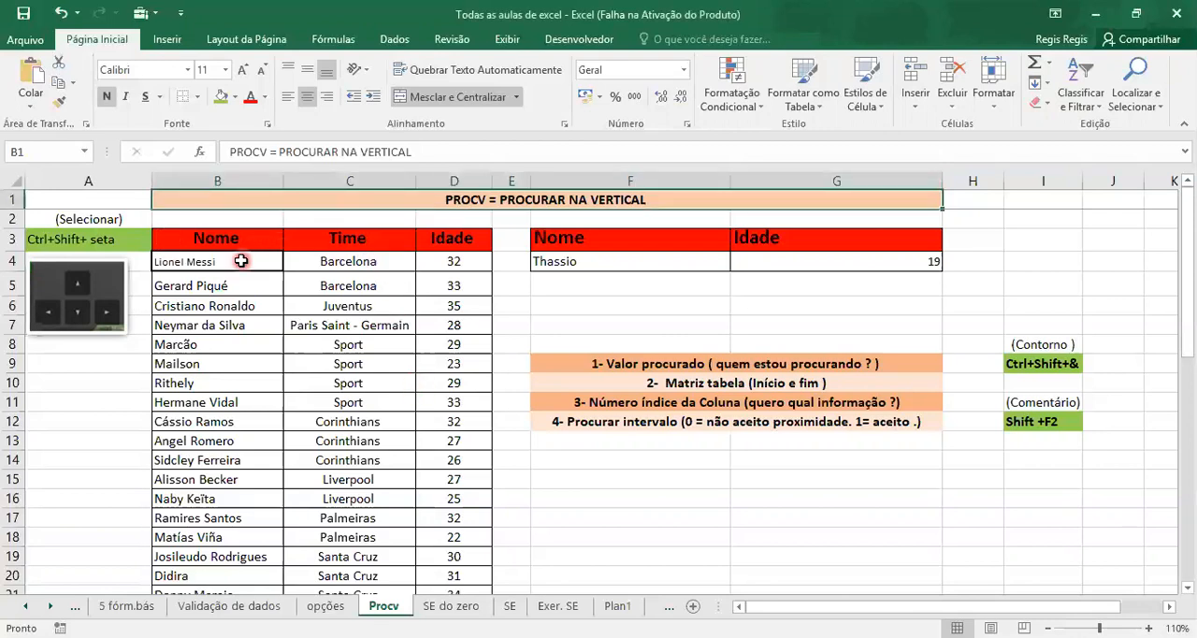
{"action": "left_click", "coordinate": [241, 238]}
{"action": "left_click_drag", "start_coordinate": [241, 237], "coordinate": [524, 560]}
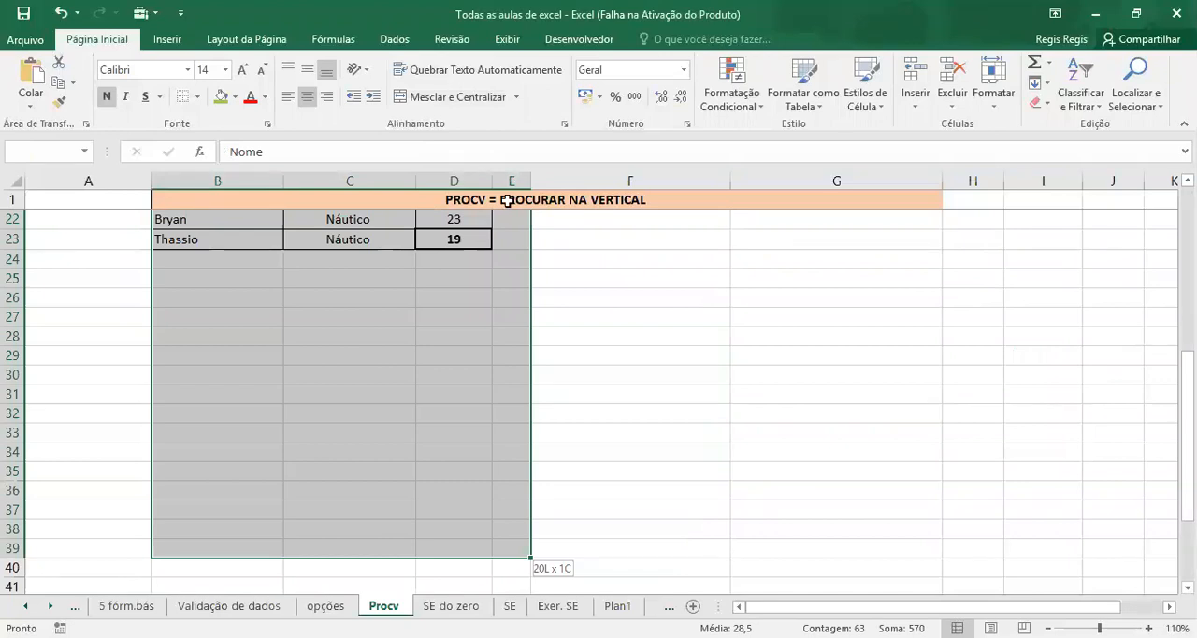
{"action": "left_click_drag", "start_coordinate": [506, 200], "coordinate": [440, 209]}
Select the whole Nome, Time and Idade table from its header row to the last record, B3:D23
{"action": "left_click", "coordinate": [222, 239]}
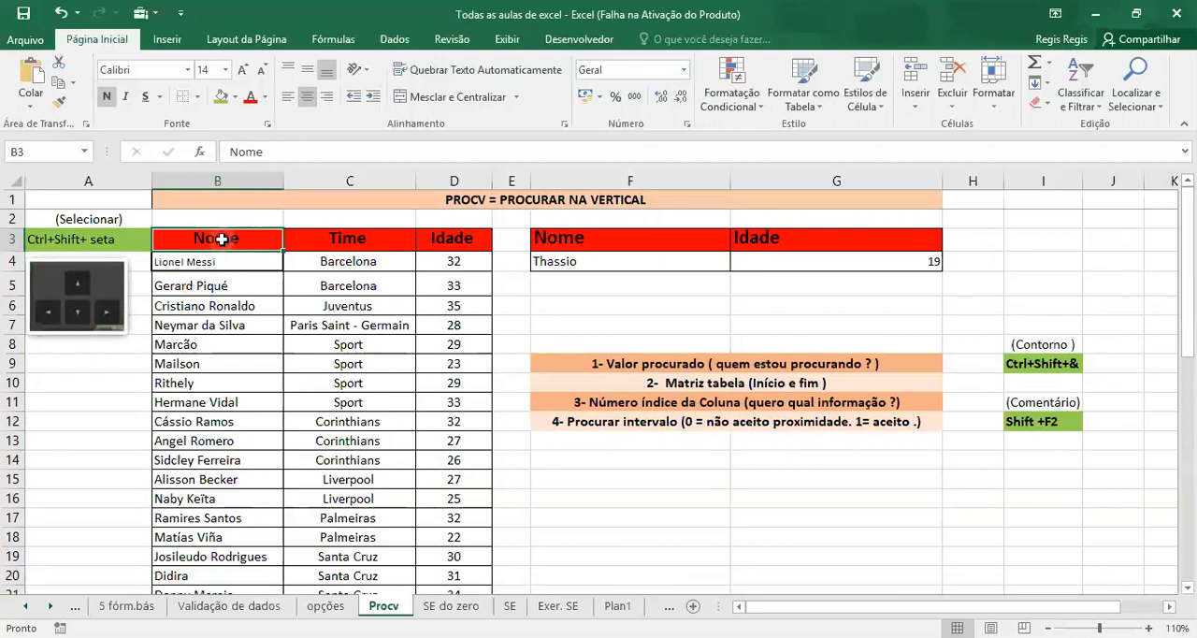
{"action": "key", "text": "ctrl+shift+Right"}
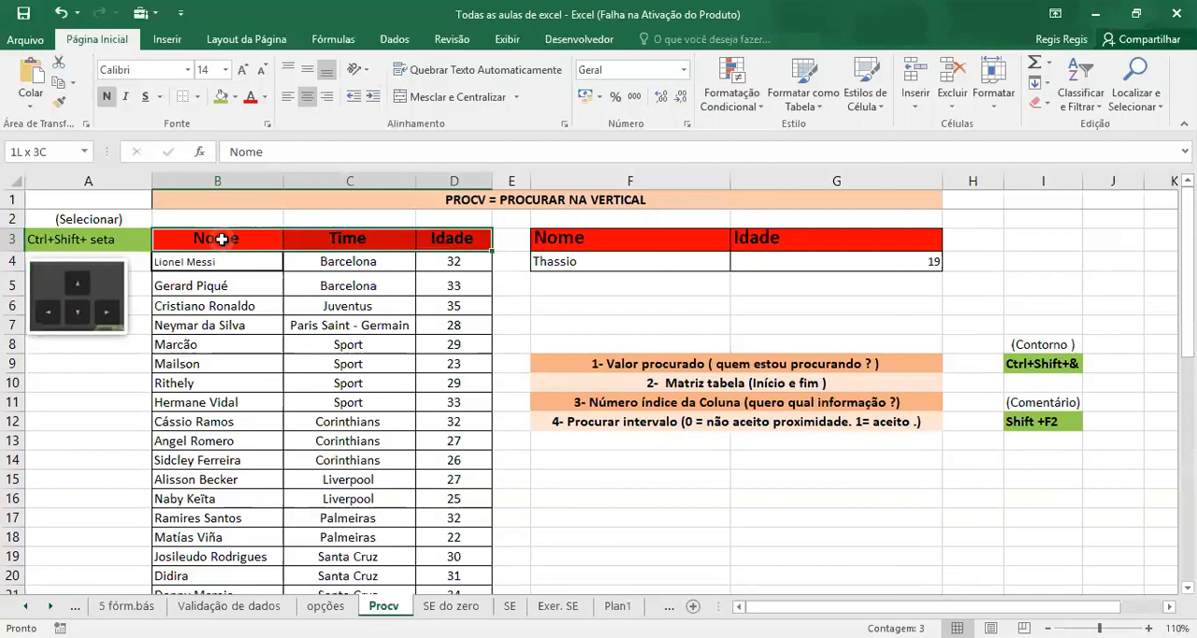
{"action": "key", "text": "ctrl+shift+Down"}
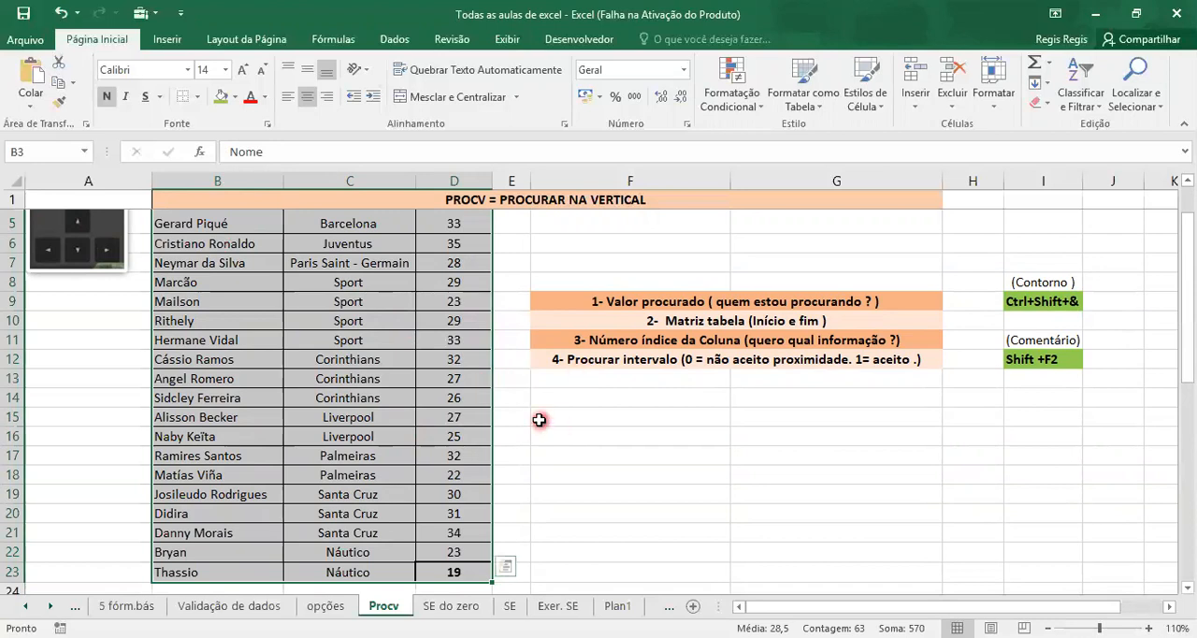
{"action": "left_click", "coordinate": [523, 412]}
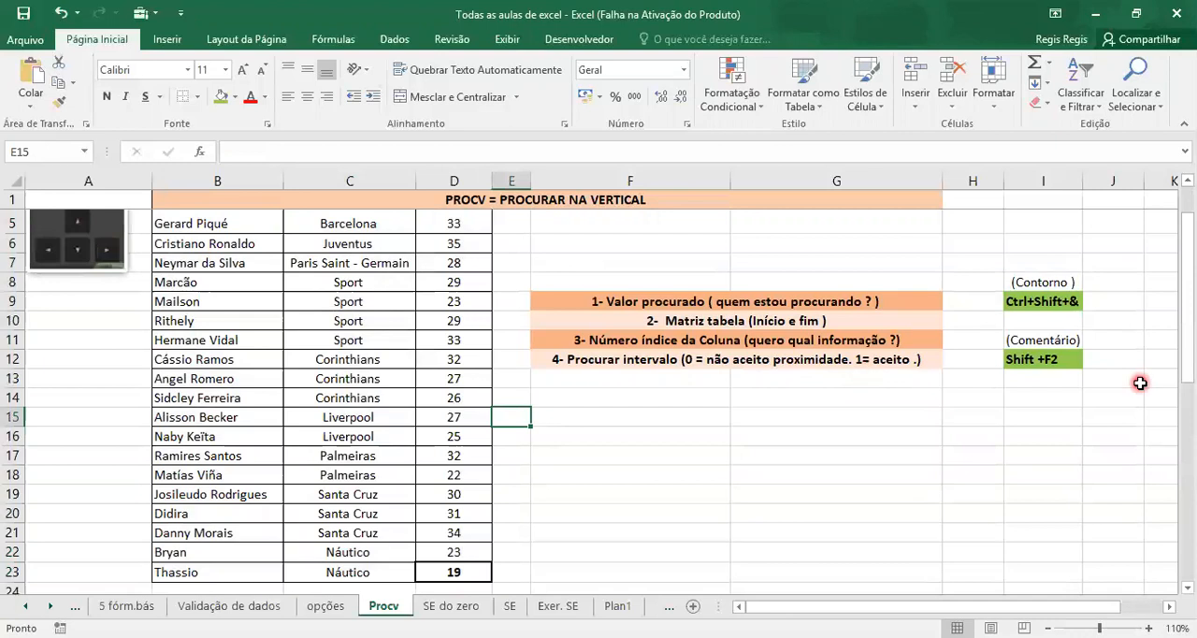
{"action": "left_click", "coordinate": [1186, 354]}
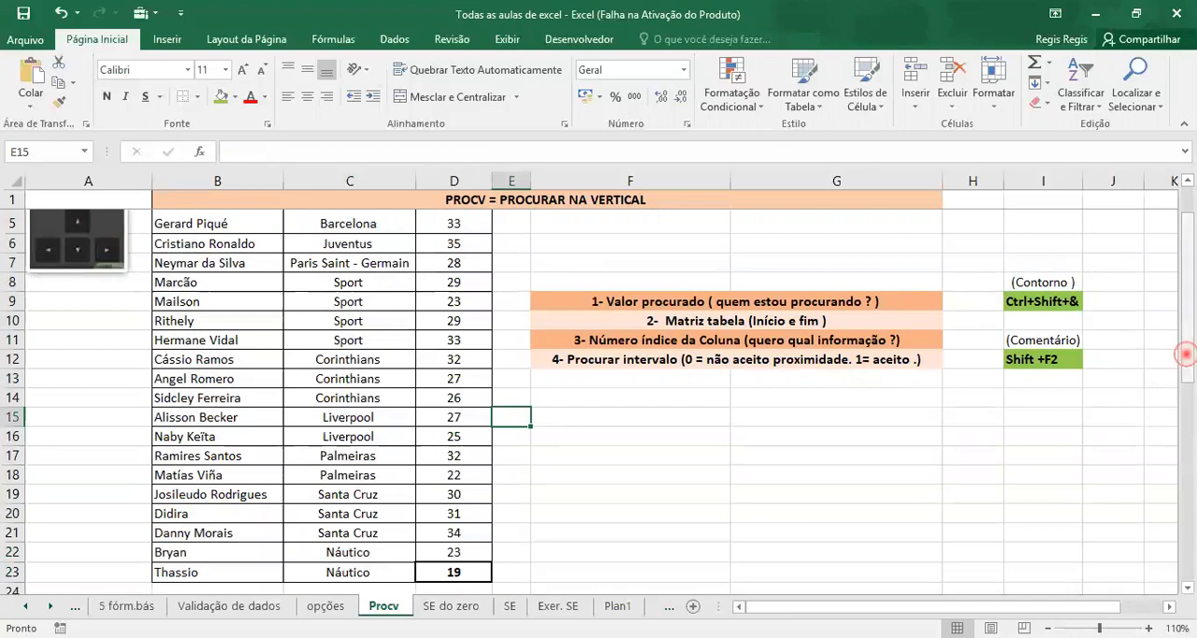
{"action": "scroll", "coordinate": [1186, 353], "scroll_direction": "up", "scroll_amount": 1}
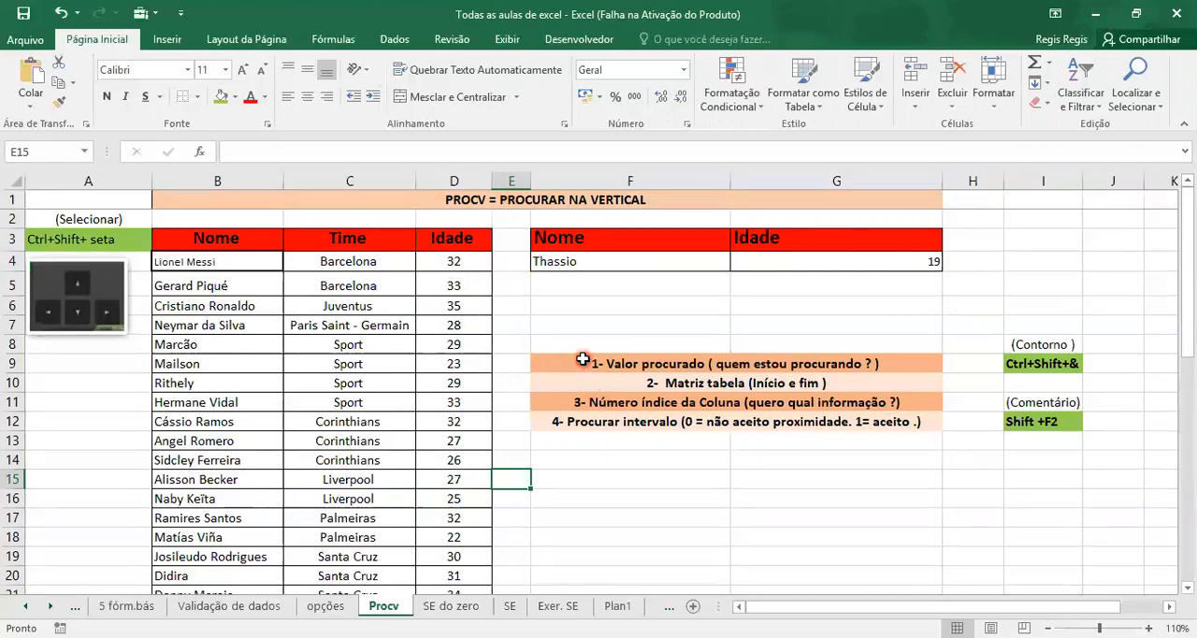
Add an outline border to each of the four numbered PROCV argument rows, F9 to F12
{"action": "left_click", "coordinate": [552, 364]}
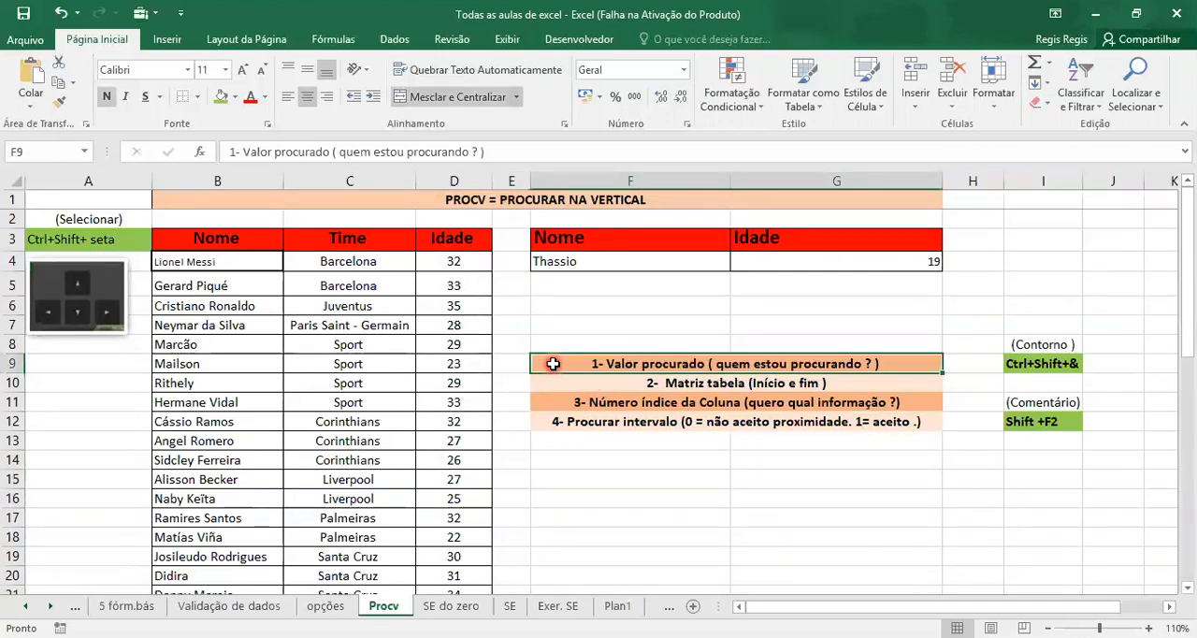
{"action": "left_click", "coordinate": [910, 367]}
{"action": "left_click", "coordinate": [968, 324]}
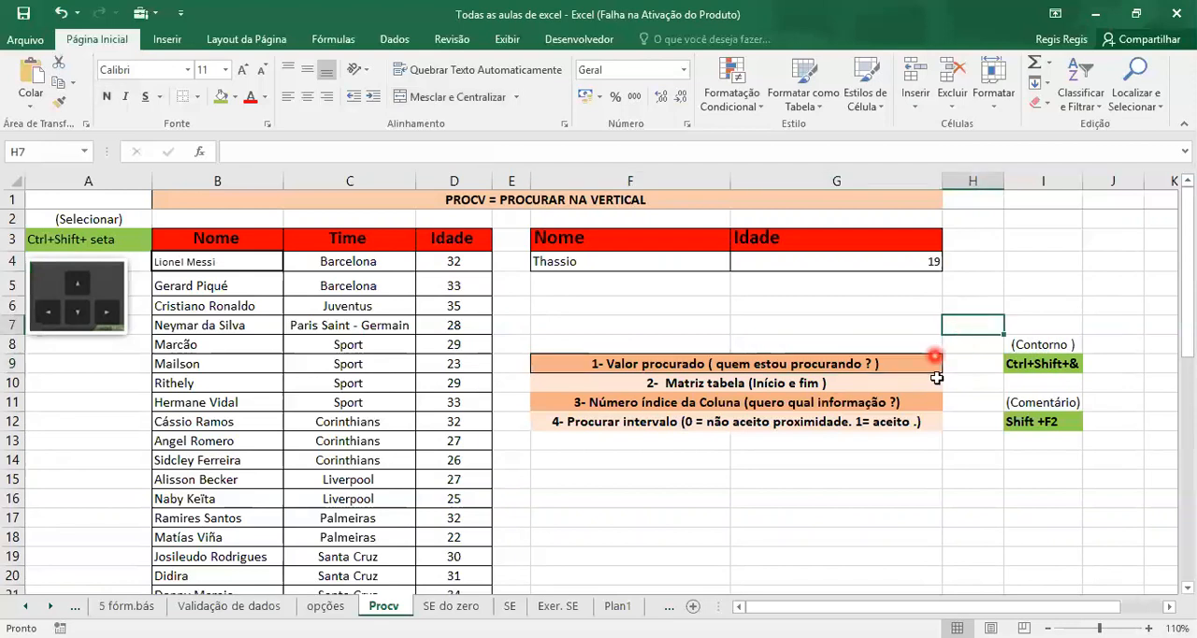
{"action": "left_click", "coordinate": [860, 381]}
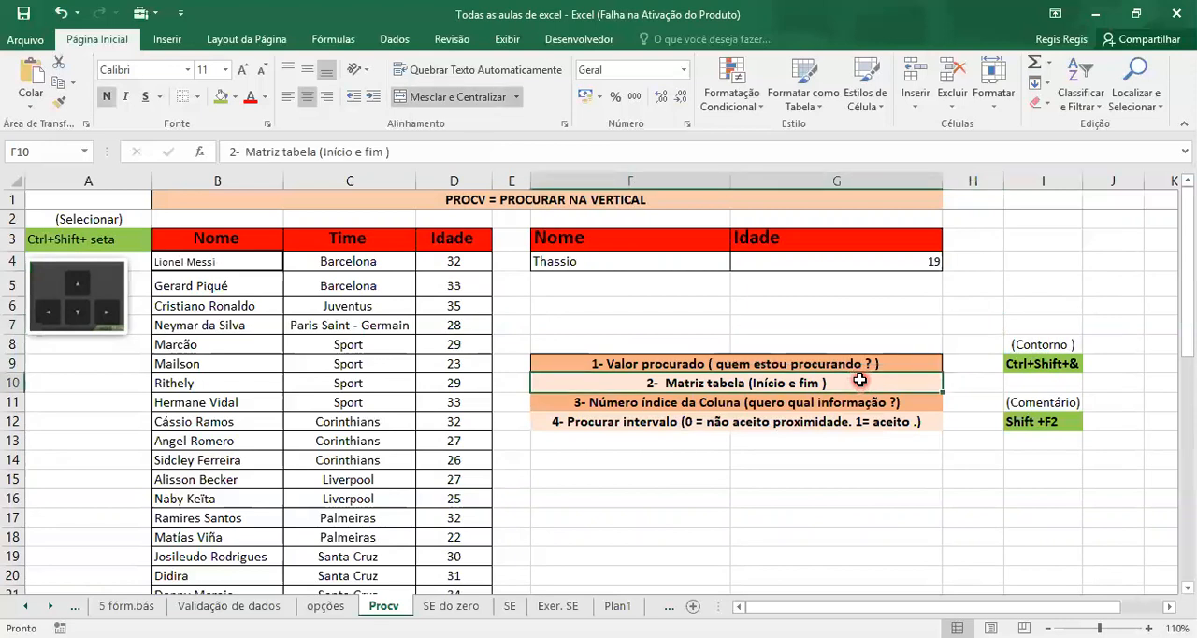
{"action": "left_click", "coordinate": [879, 403]}
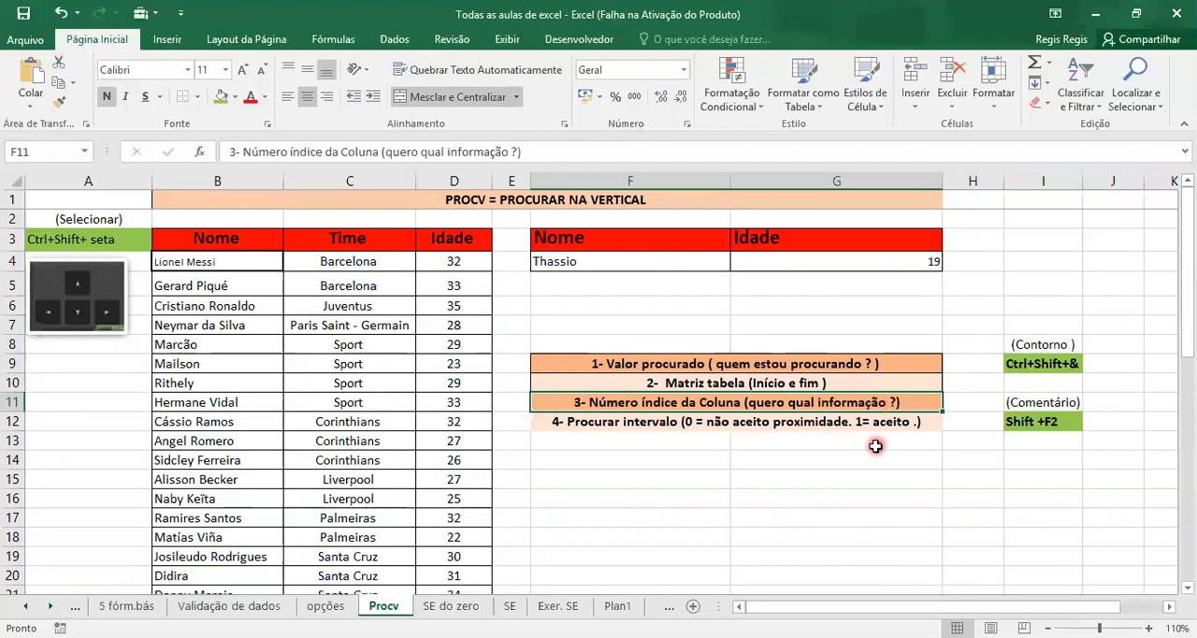
{"action": "left_click", "coordinate": [885, 423]}
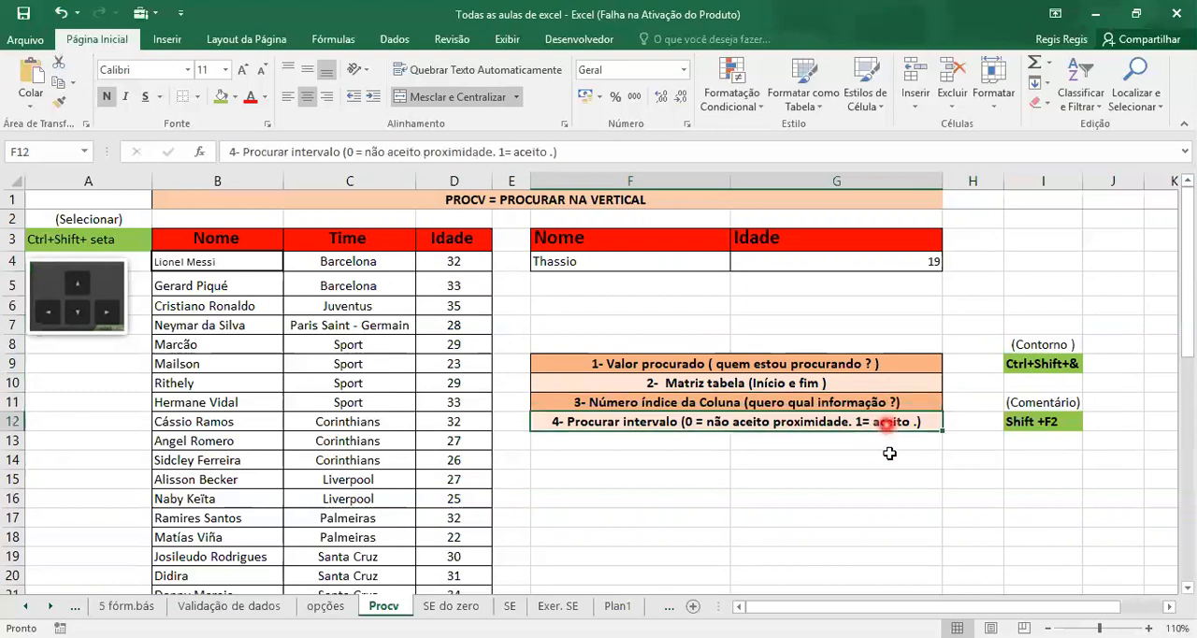
{"action": "left_click", "coordinate": [890, 456]}
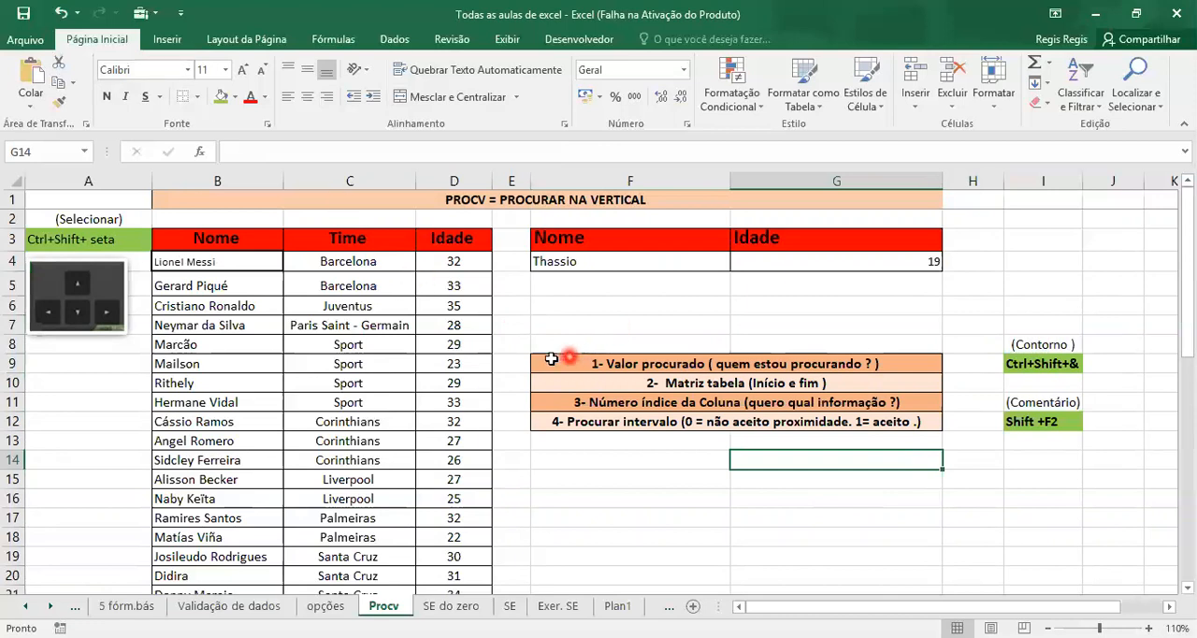
{"action": "left_click_drag", "start_coordinate": [539, 361], "coordinate": [829, 421]}
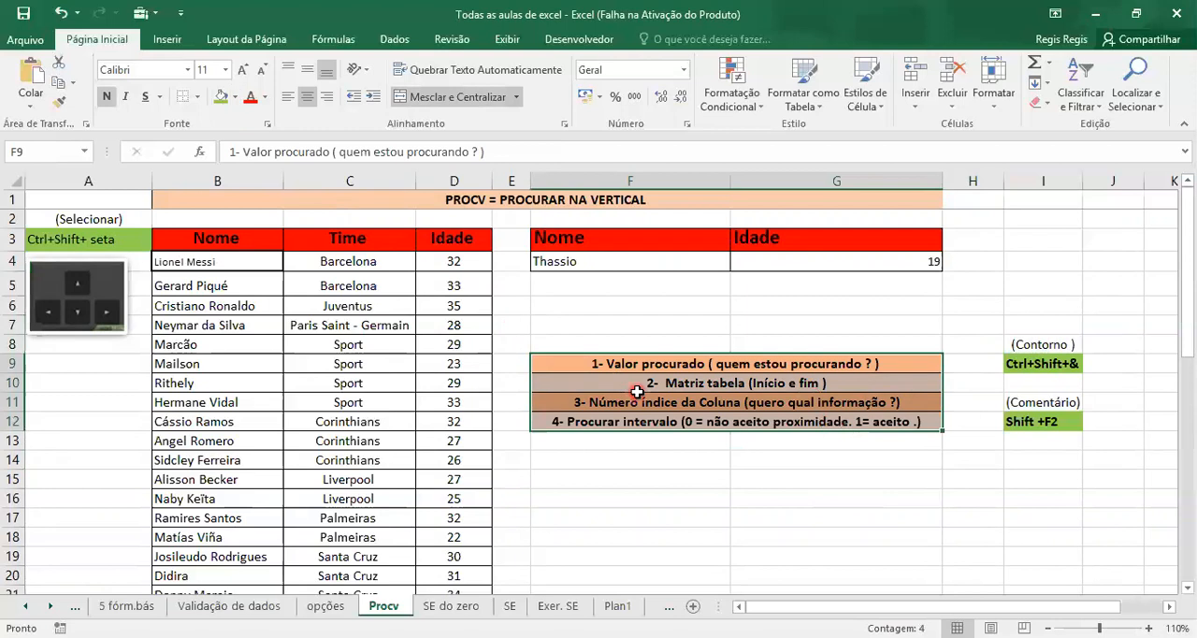
Apply all borders to the Contorno shortcut cells I8:I9 and the Comentário shortcut cells I11:I12
{"action": "left_click", "coordinate": [1006, 345]}
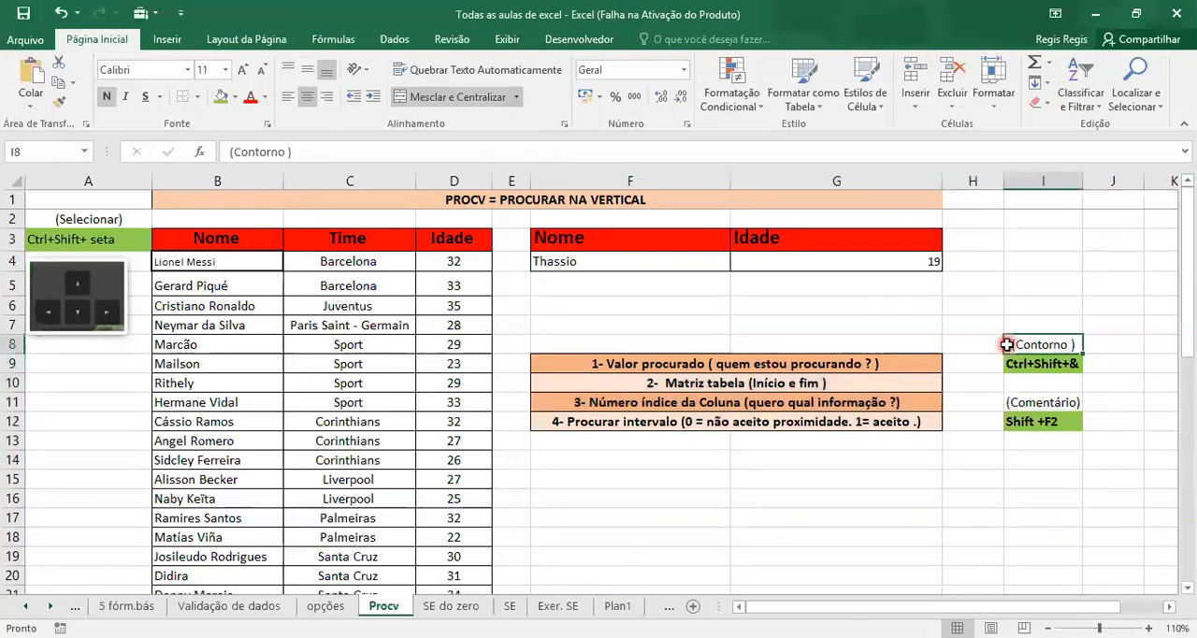
{"action": "left_click_drag", "start_coordinate": [1009, 338], "coordinate": [1036, 363]}
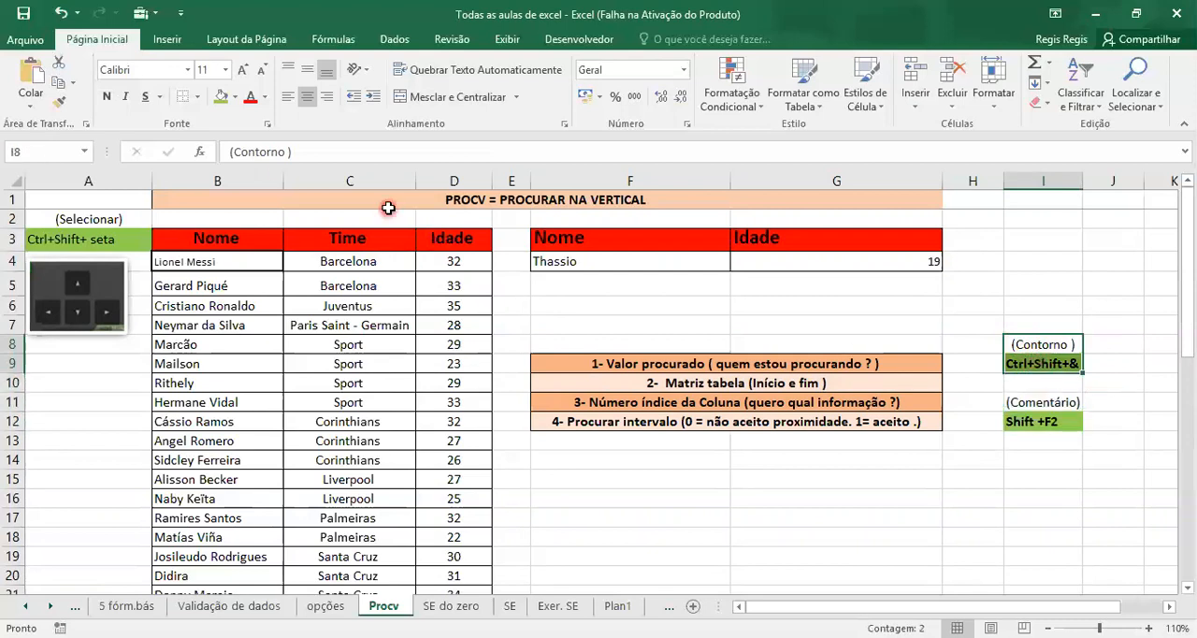
{"action": "left_click", "coordinate": [198, 97]}
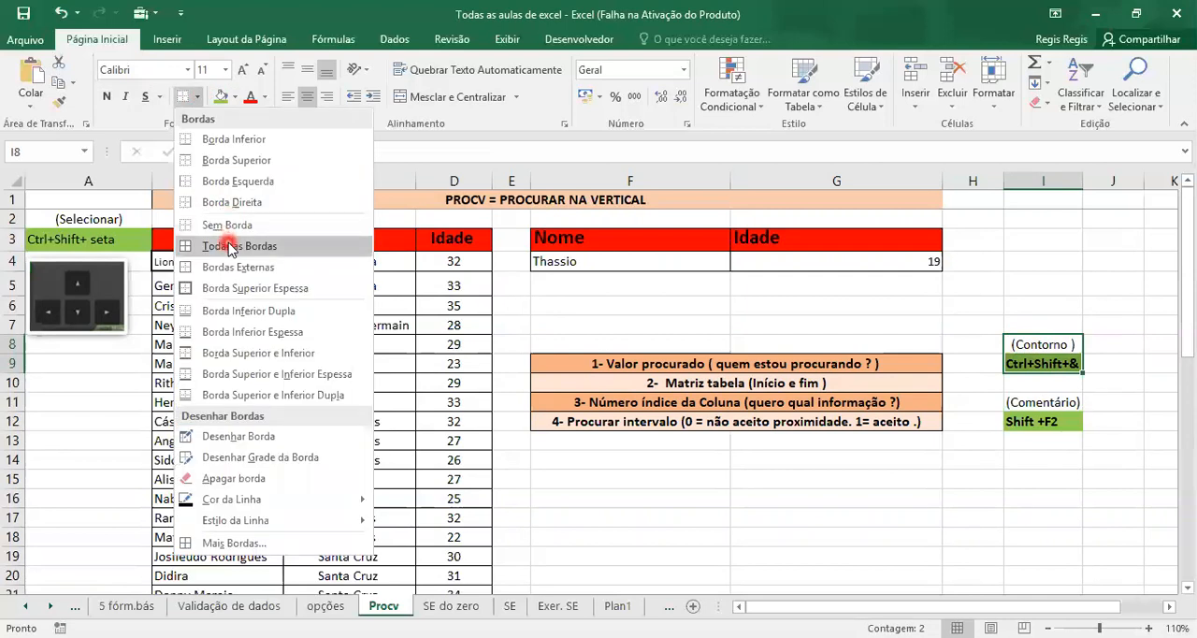
{"action": "left_click", "coordinate": [229, 249]}
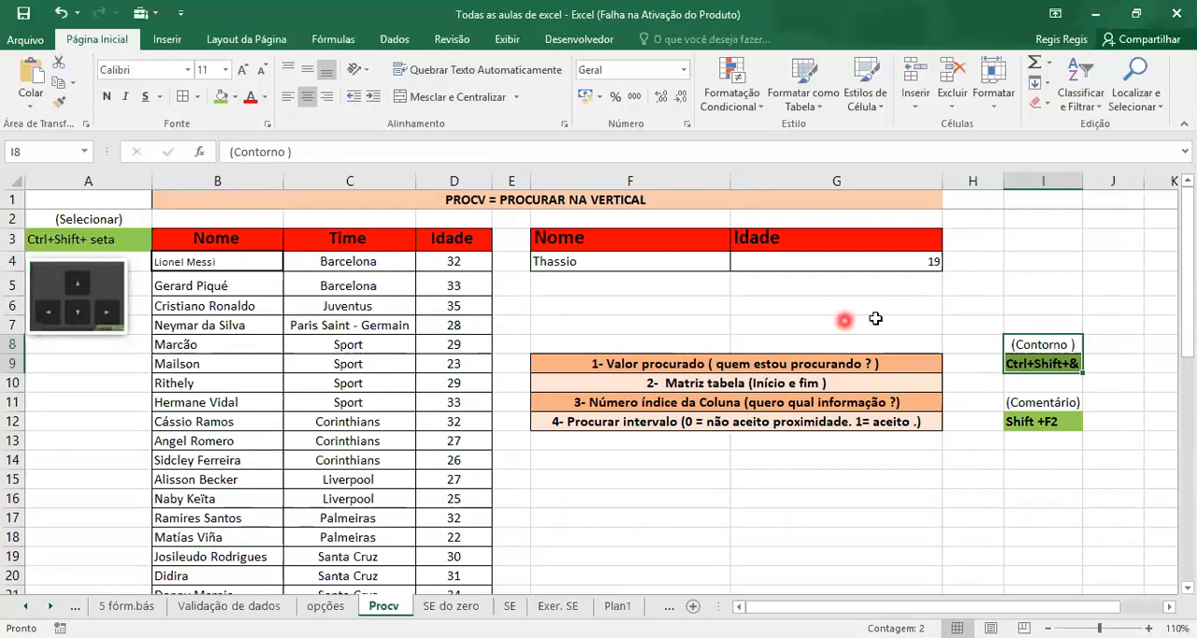
{"action": "left_click", "coordinate": [974, 304]}
{"action": "left_click_drag", "start_coordinate": [1070, 399], "coordinate": [1064, 424]}
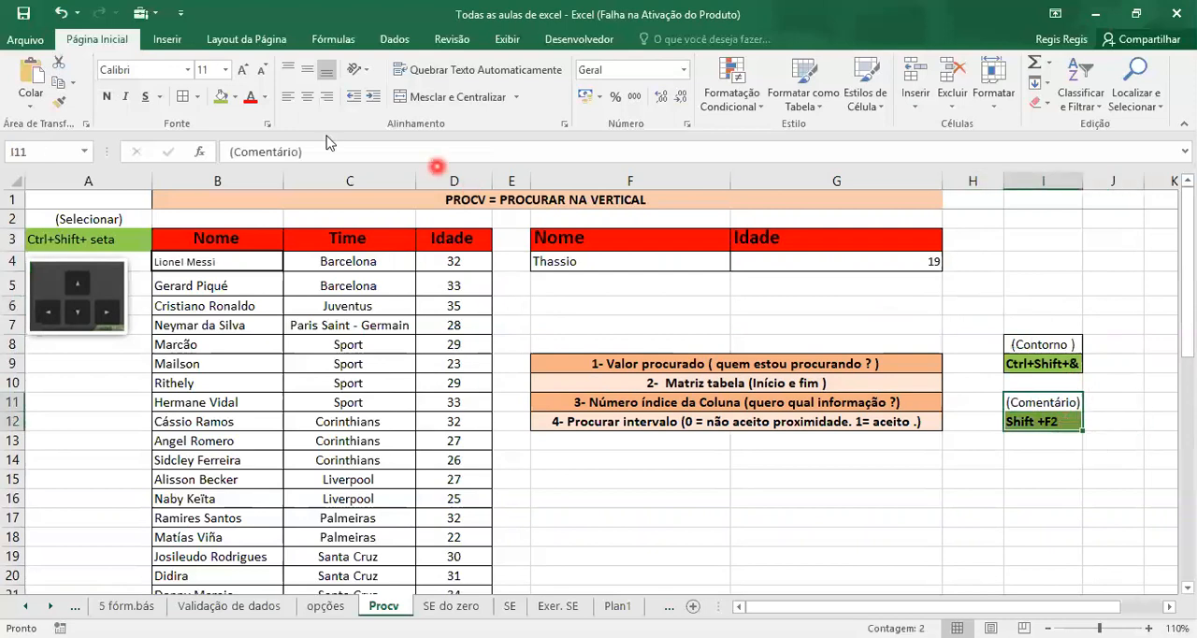
{"action": "left_click", "coordinate": [197, 96]}
{"action": "left_click", "coordinate": [685, 472]}
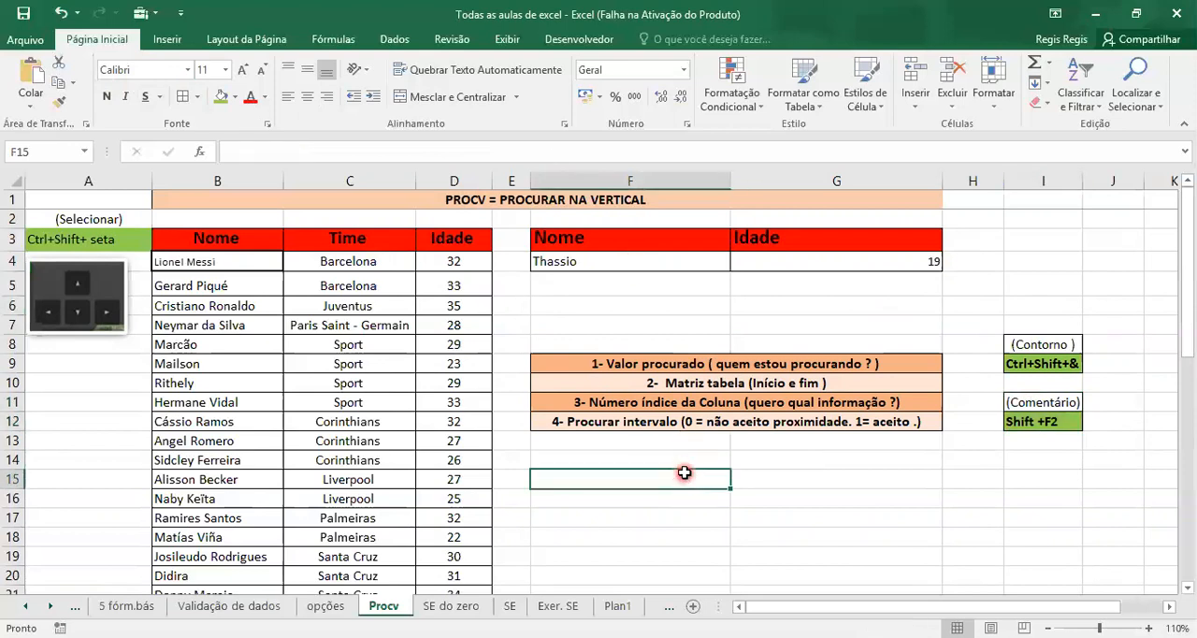
Insert a comment reading "Não aceito proximidade !" on the Procurar intervalo row, F12
{"action": "left_click", "coordinate": [929, 422]}
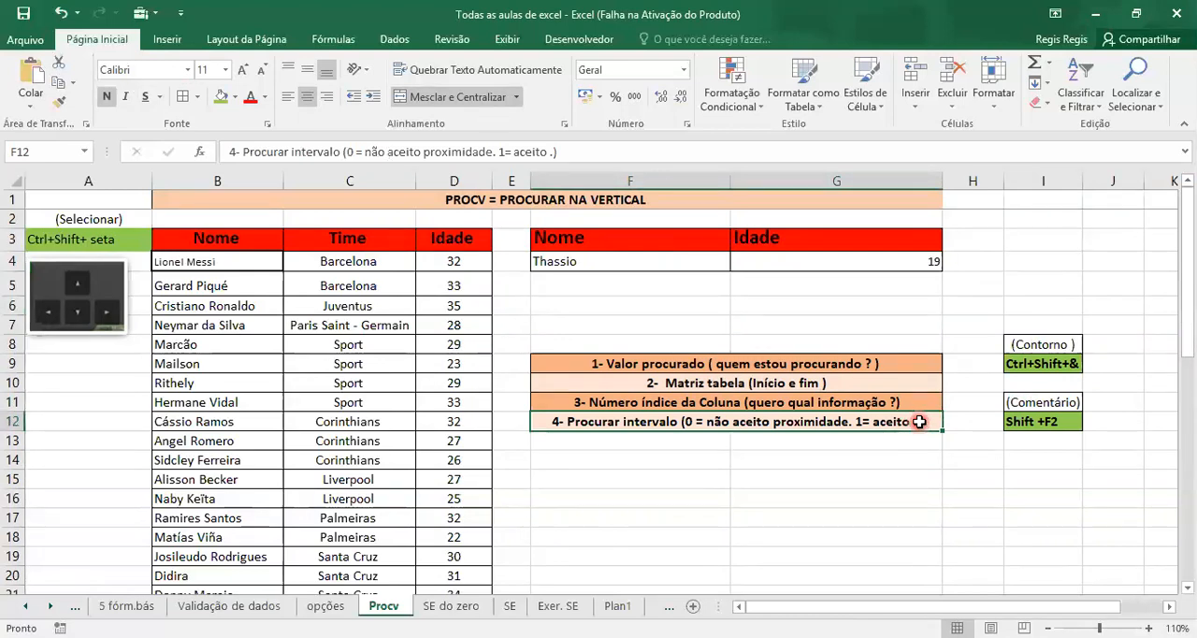
{"action": "right_click", "coordinate": [919, 422]}
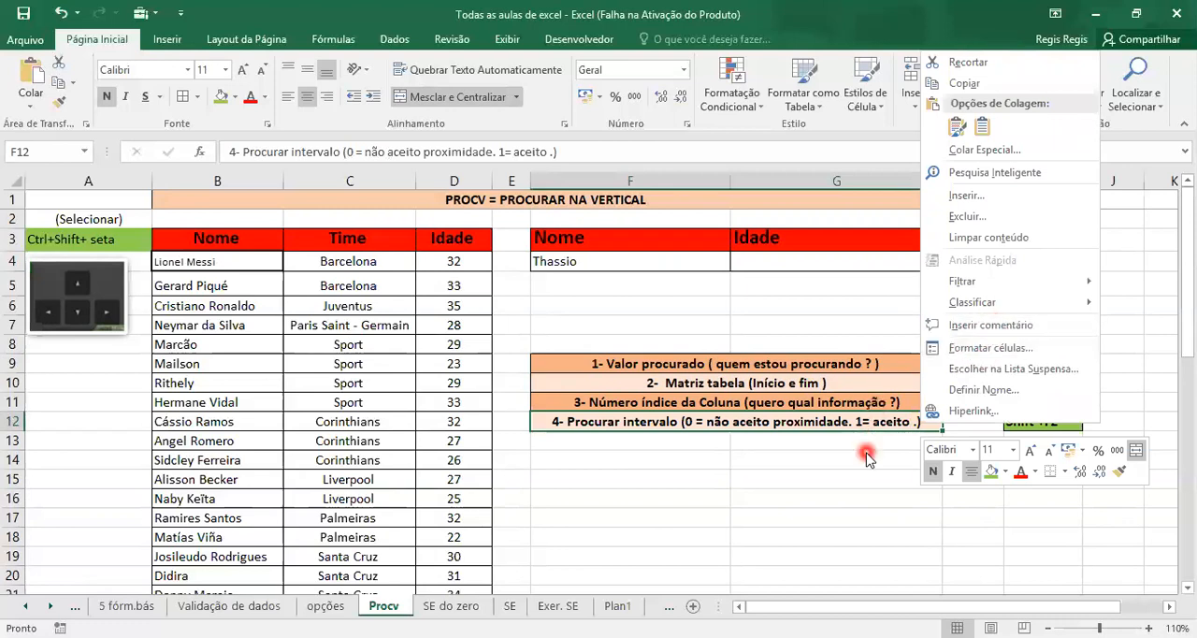
{"action": "left_click", "coordinate": [909, 426]}
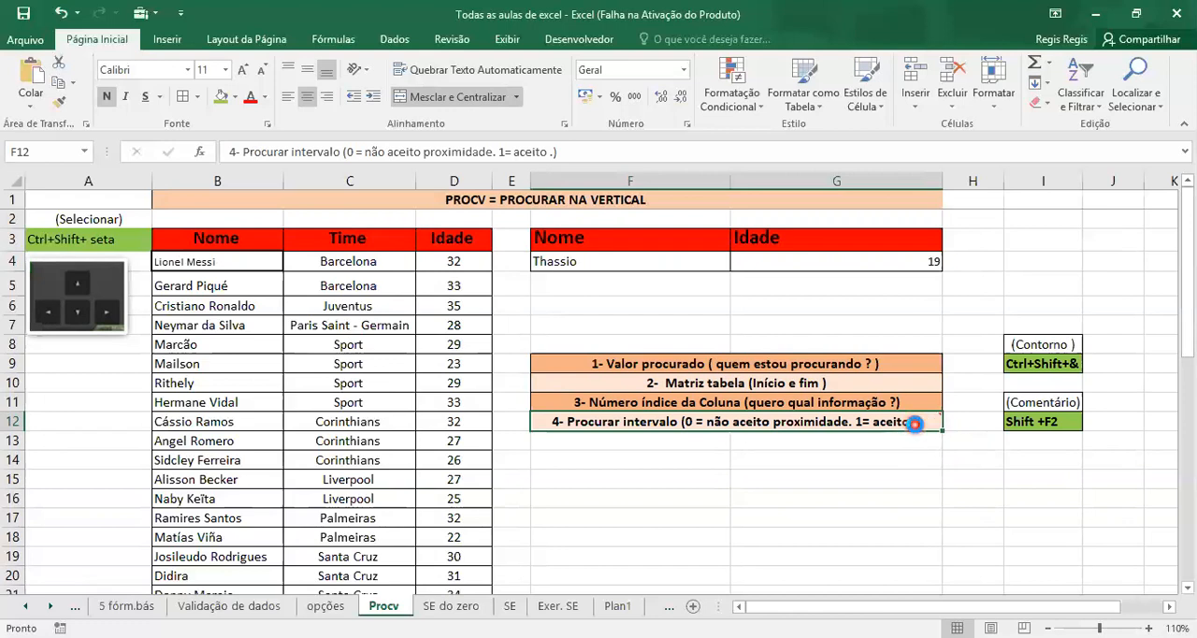
{"action": "key", "text": "shift+F2"}
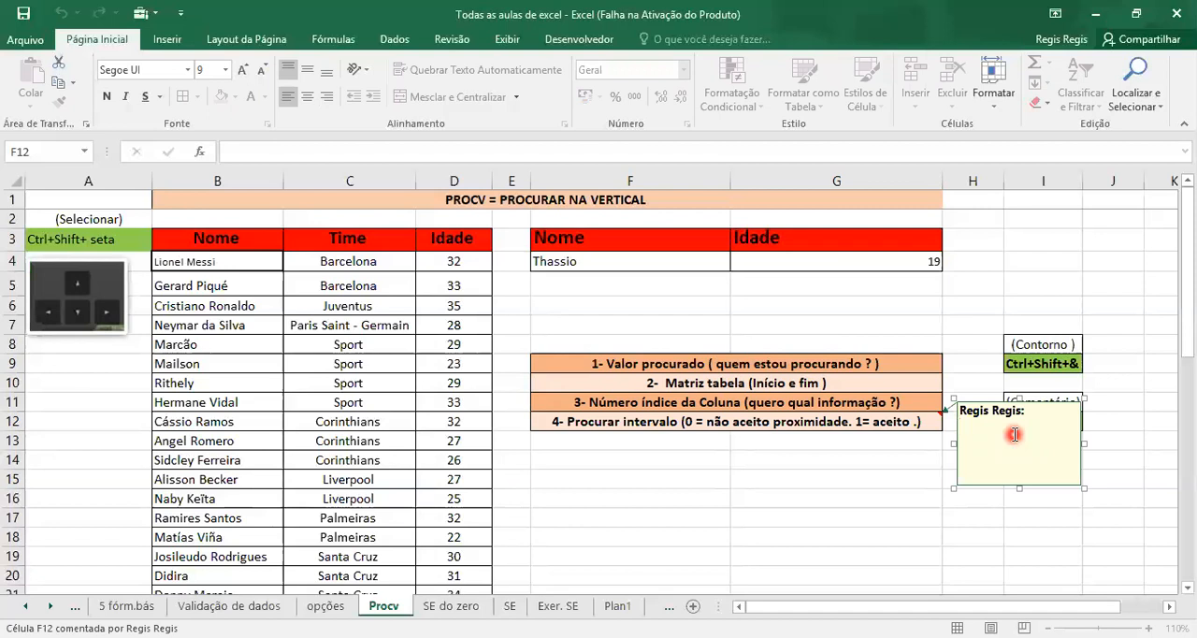
{"action": "type", "text": "Não aceito proximidade !"}
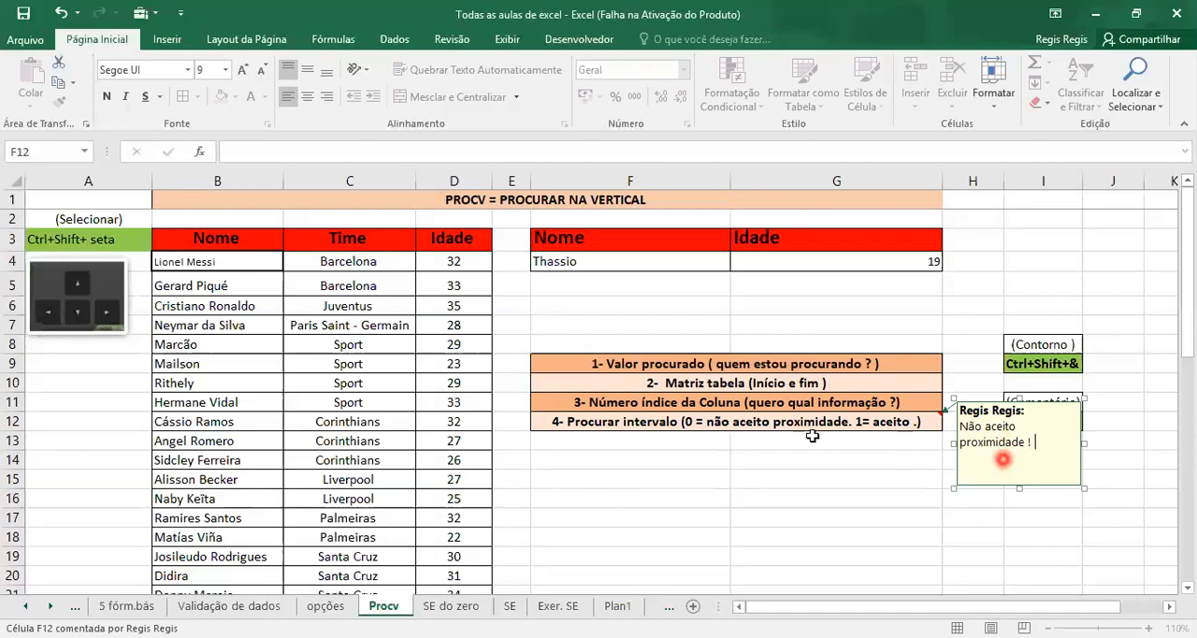
{"action": "left_click", "coordinate": [916, 483]}
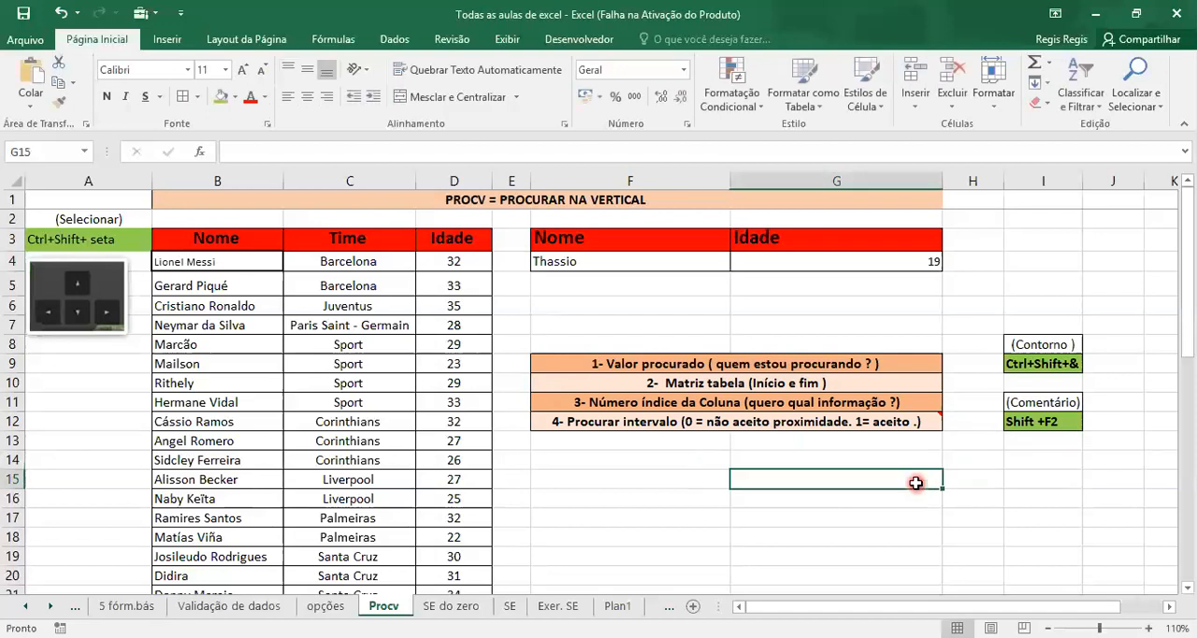
Examine the lookup name in F4 and the PROCV formula in the Idade cell G4
{"action": "left_click", "coordinate": [724, 467]}
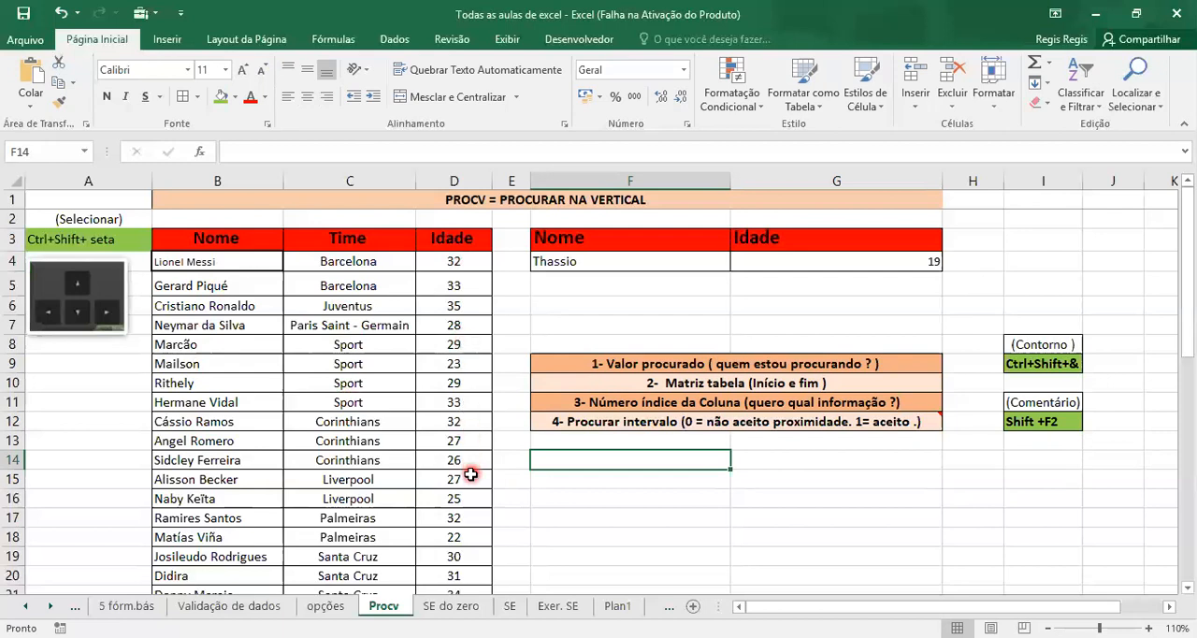
{"action": "left_click", "coordinate": [629, 261]}
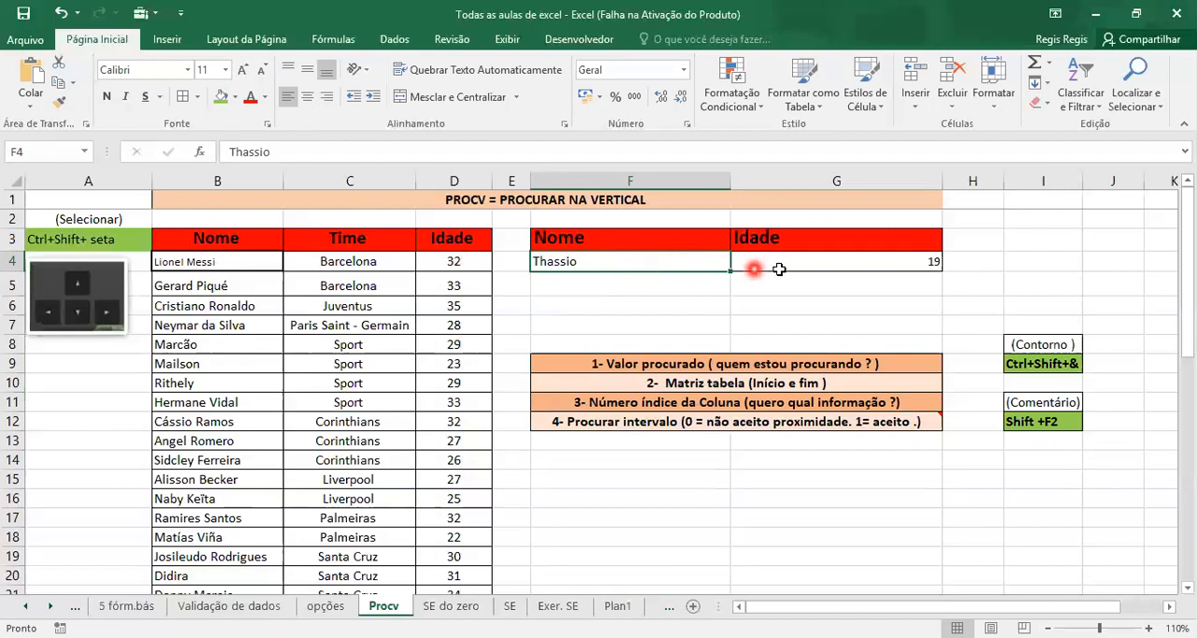
{"action": "left_click", "coordinate": [830, 263]}
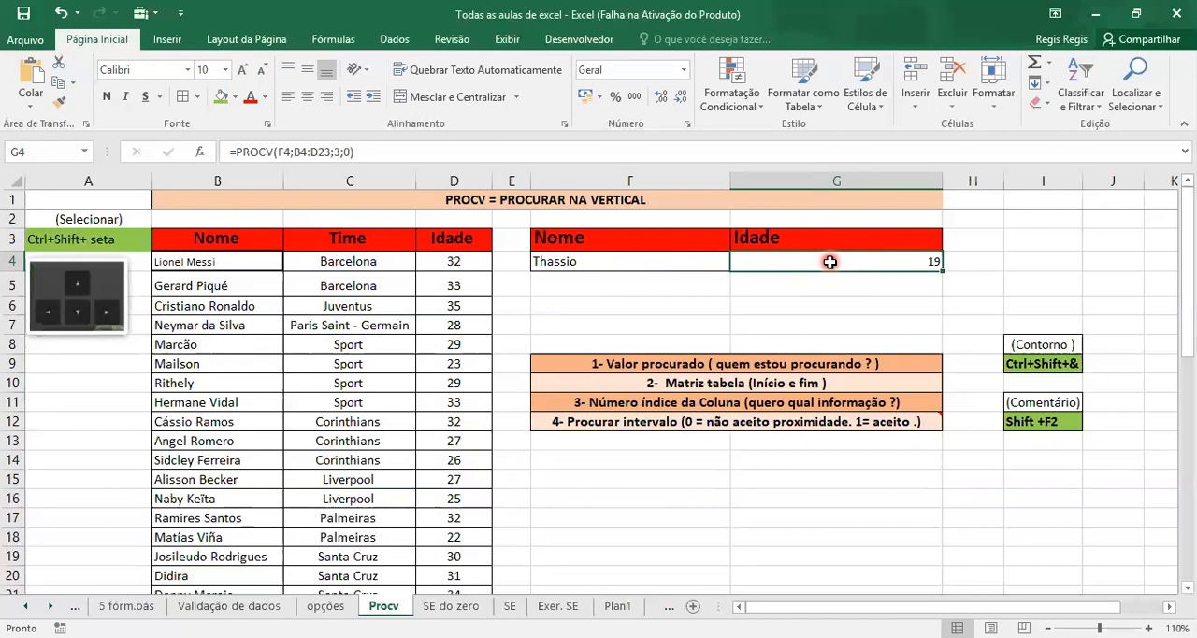
{"action": "left_click", "coordinate": [820, 304]}
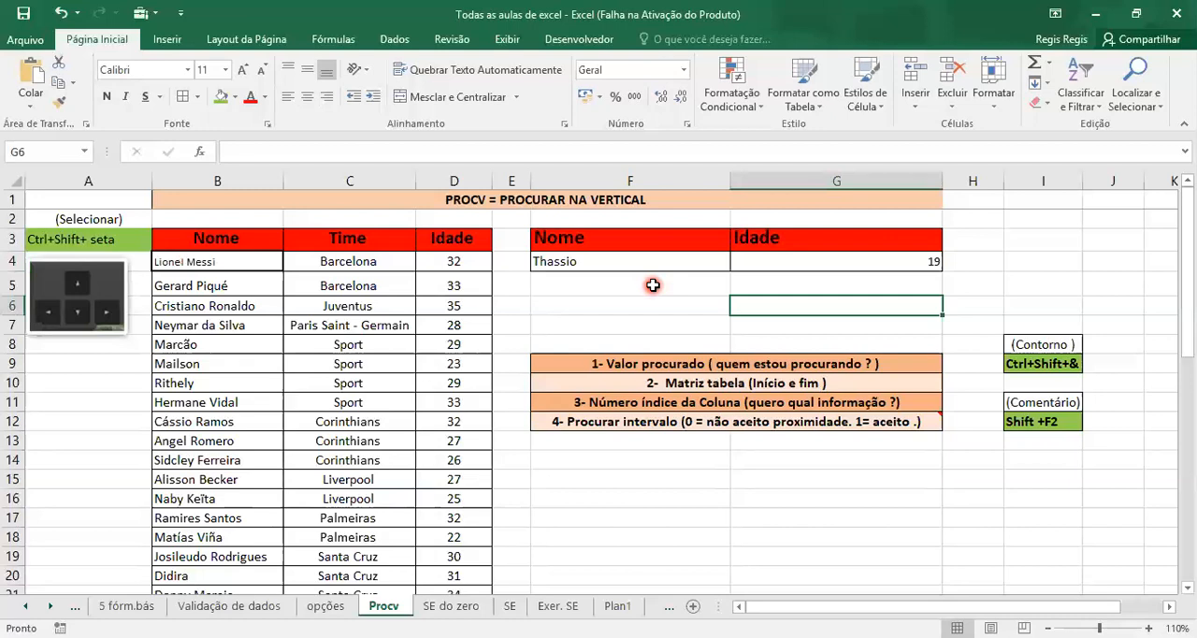
{"action": "left_click", "coordinate": [632, 260]}
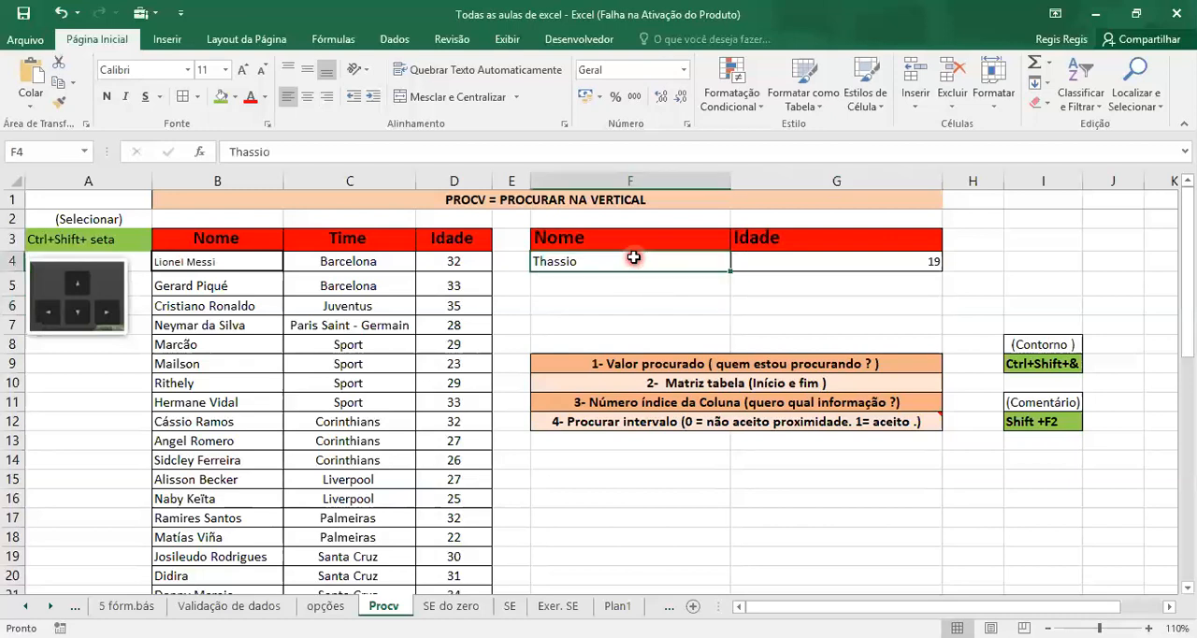
{"action": "left_click", "coordinate": [841, 257]}
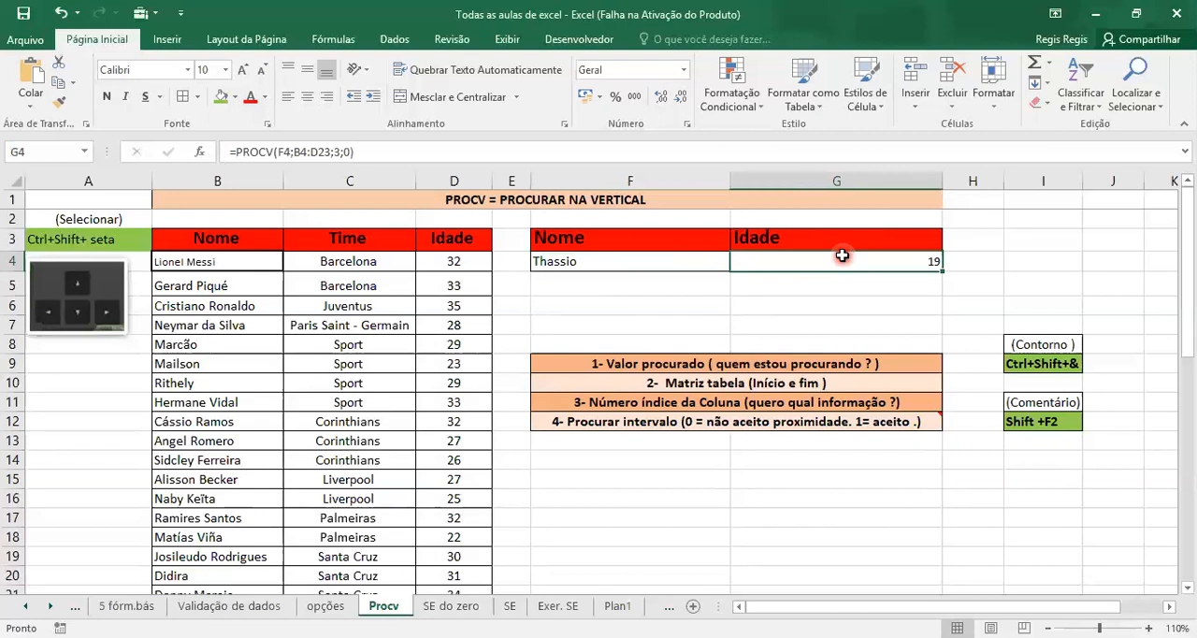
{"action": "left_click", "coordinate": [708, 309]}
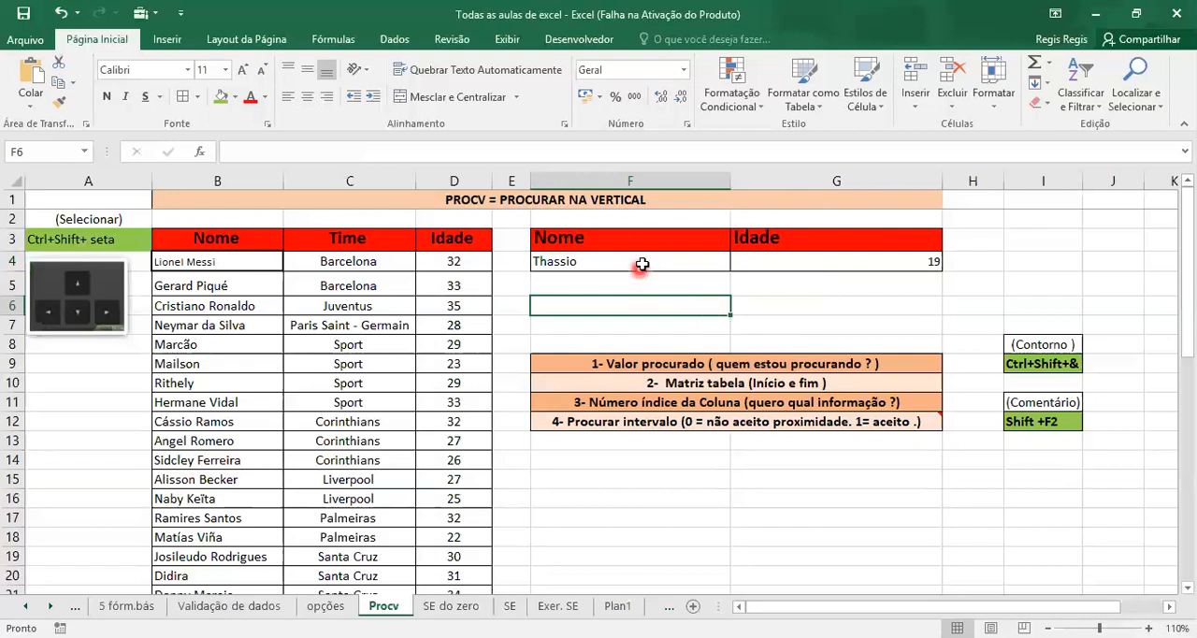
{"action": "left_click", "coordinate": [568, 261]}
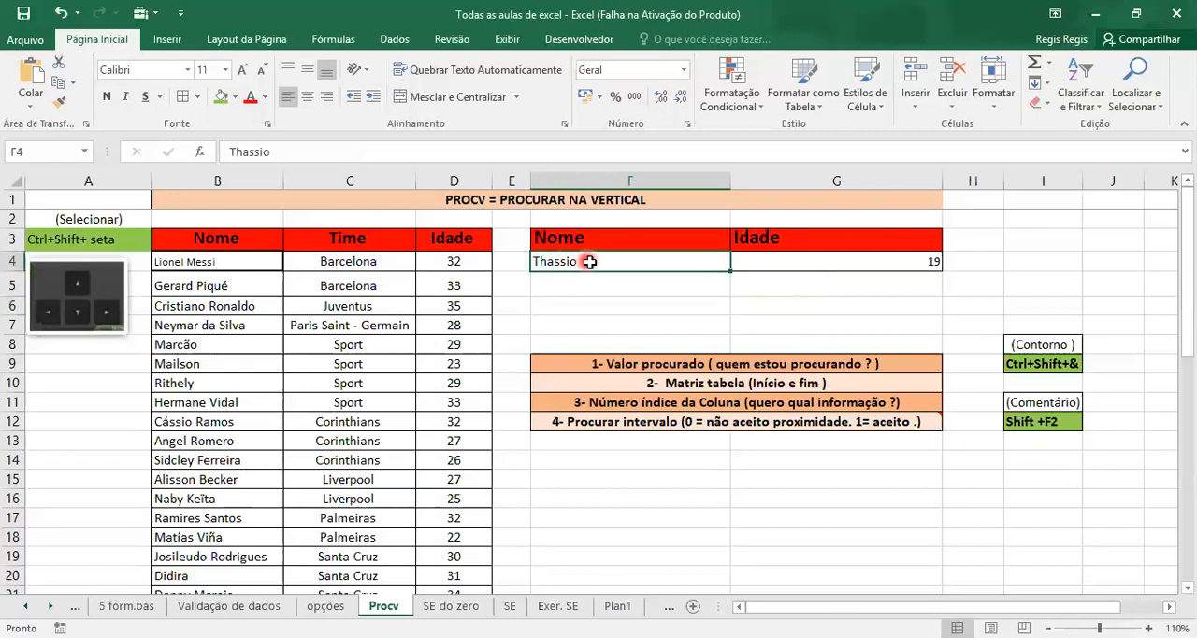
Clear the name from the Nome lookup cell F4
{"action": "left_click", "coordinate": [806, 264]}
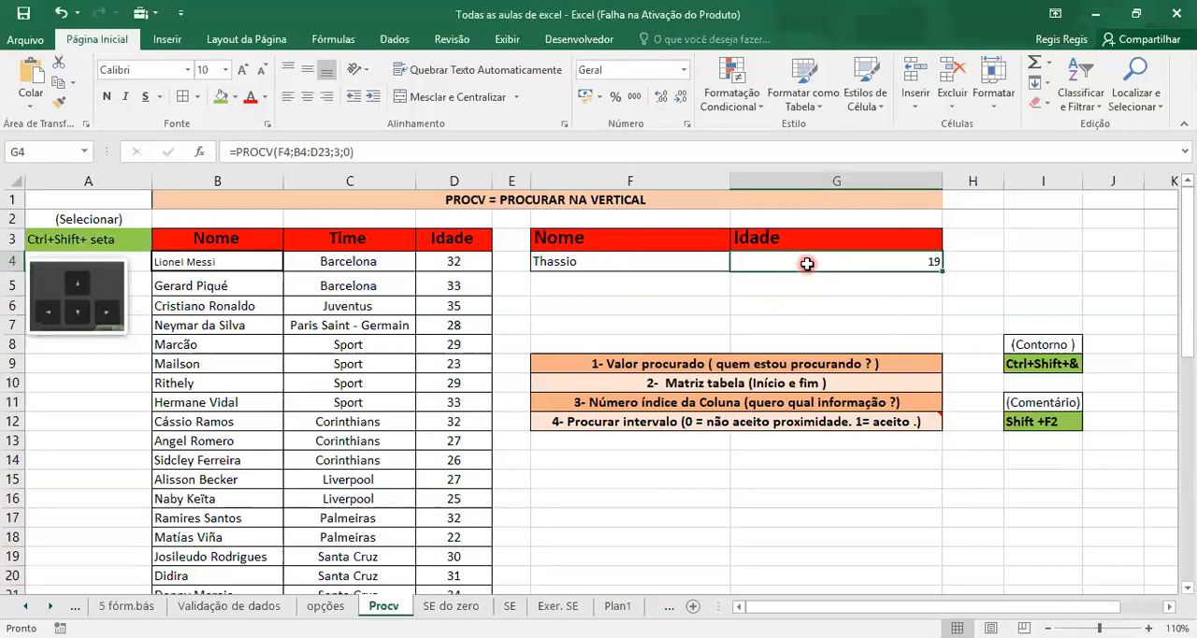
{"action": "left_click", "coordinate": [697, 261]}
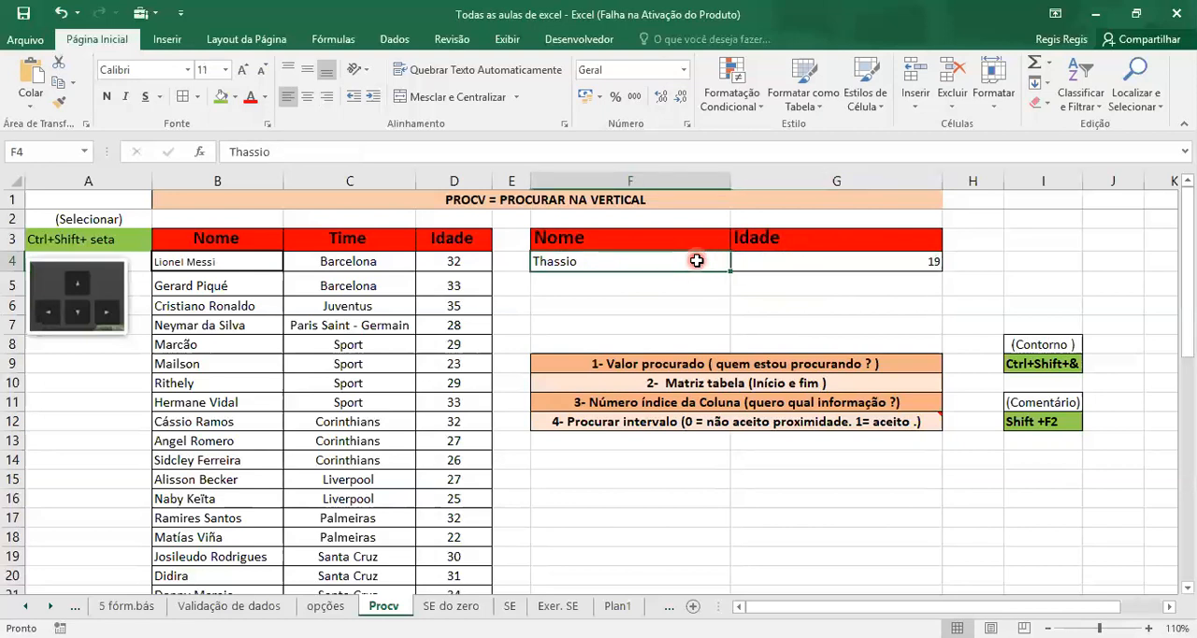
{"action": "double_click", "coordinate": [697, 260]}
{"action": "key", "text": "BackSpace"}
{"action": "key", "text": "BackSpace"}
{"action": "key", "text": "BackSpace"}
{"action": "key", "text": "BackSpace"}
{"action": "key", "text": "BackSpace"}
{"action": "key", "text": "BackSpace"}
{"action": "key", "text": "BackSpace"}
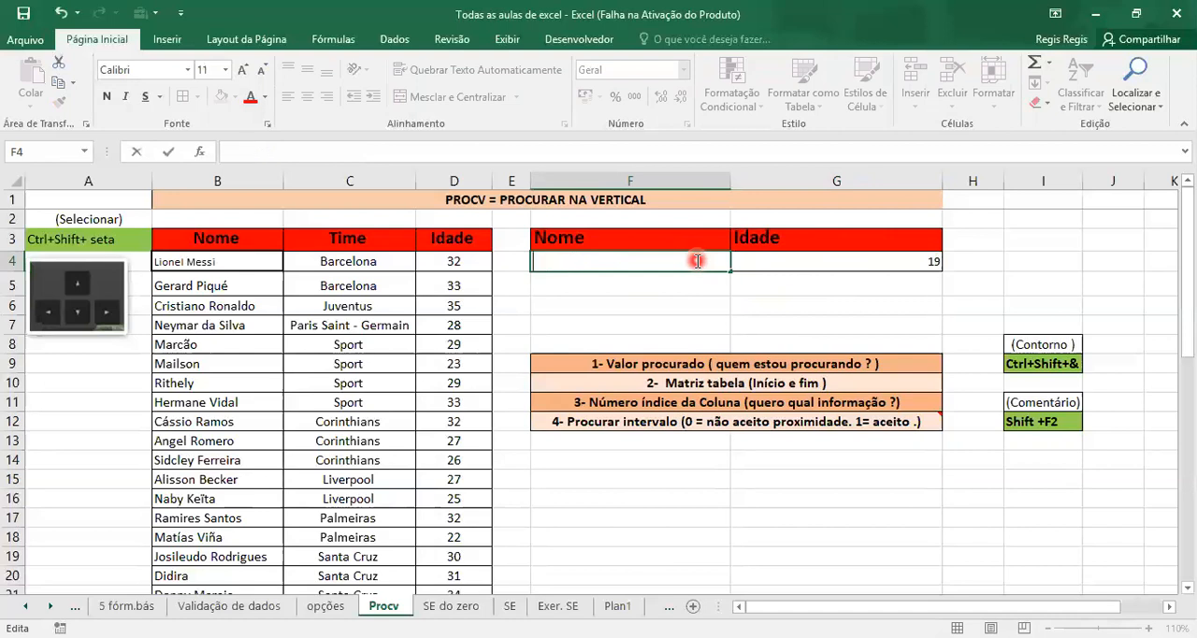
{"action": "left_click", "coordinate": [677, 321]}
{"action": "left_click", "coordinate": [655, 250]}
{"action": "left_click", "coordinate": [654, 262]}
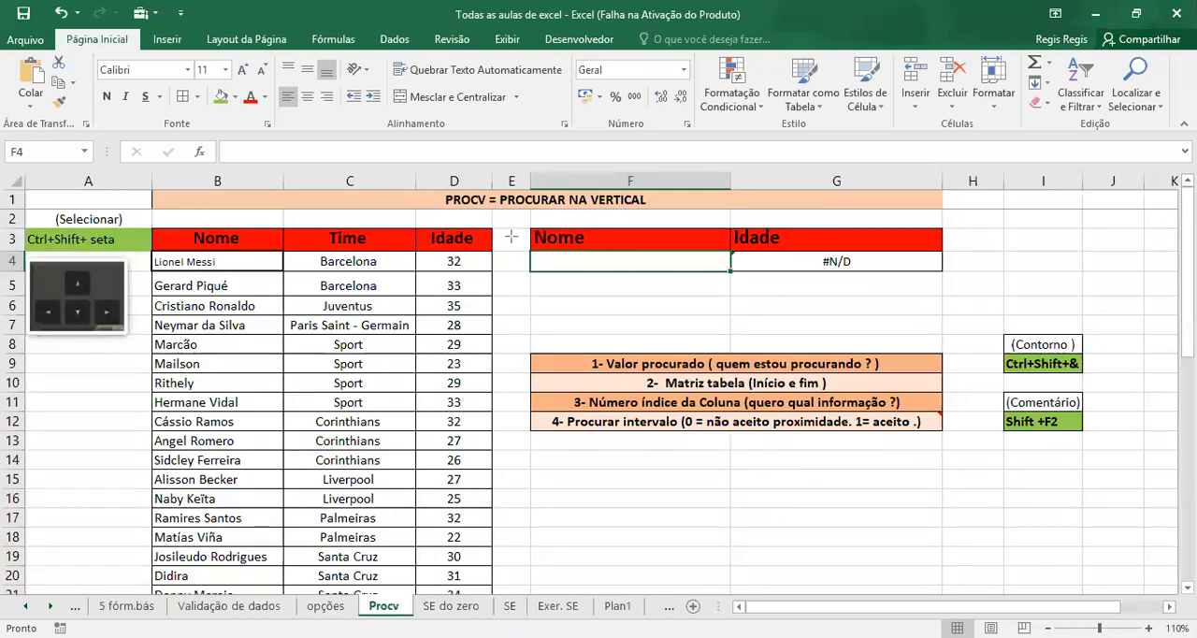
Start a data validation rule for the empty Nome cell F4 that allows a Lista
{"action": "left_click_drag", "start_coordinate": [373, 5], "coordinate": [390, 38]}
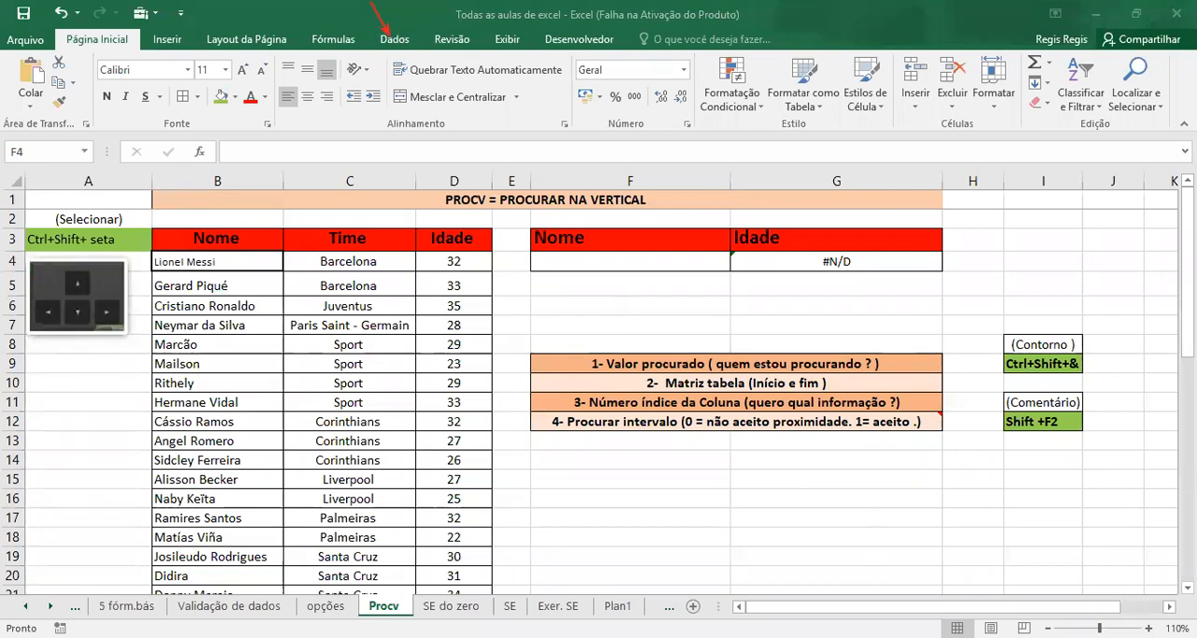
{"action": "left_click", "coordinate": [394, 37]}
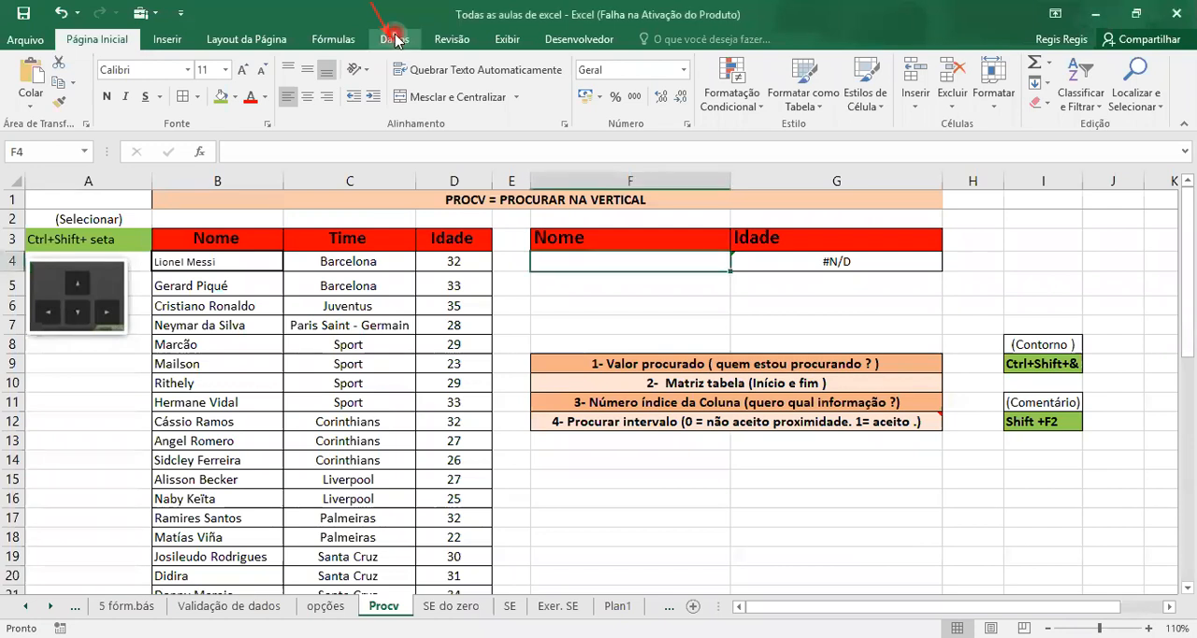
{"action": "left_click", "coordinate": [746, 109]}
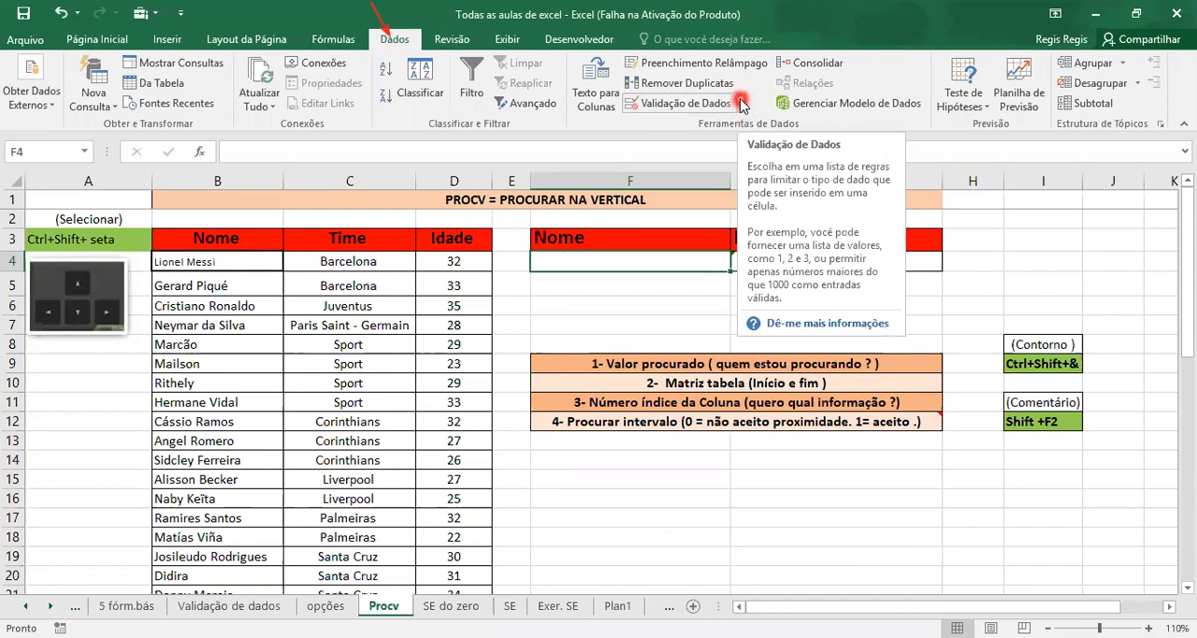
{"action": "left_click", "coordinate": [742, 103]}
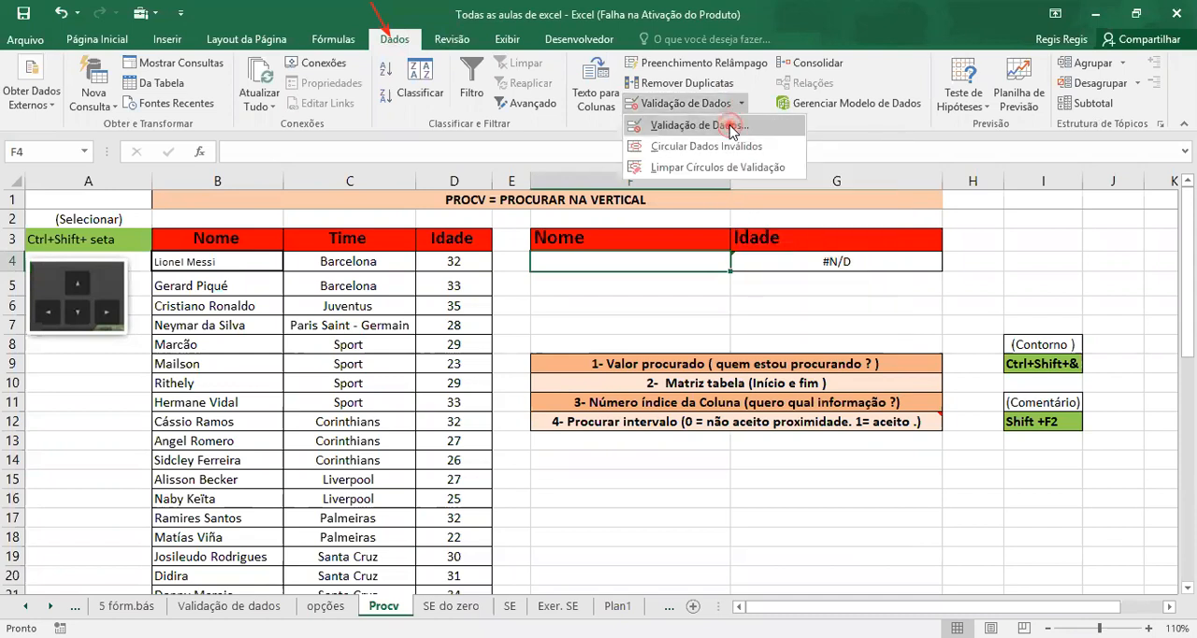
{"action": "left_click", "coordinate": [731, 127]}
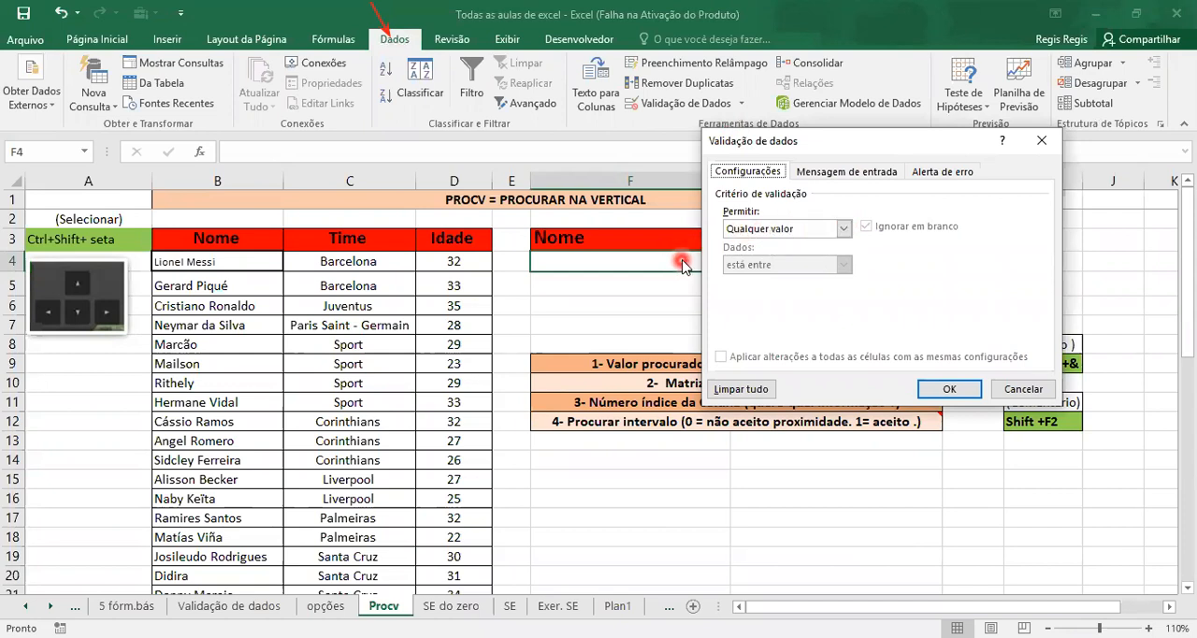
{"action": "left_click", "coordinate": [843, 229]}
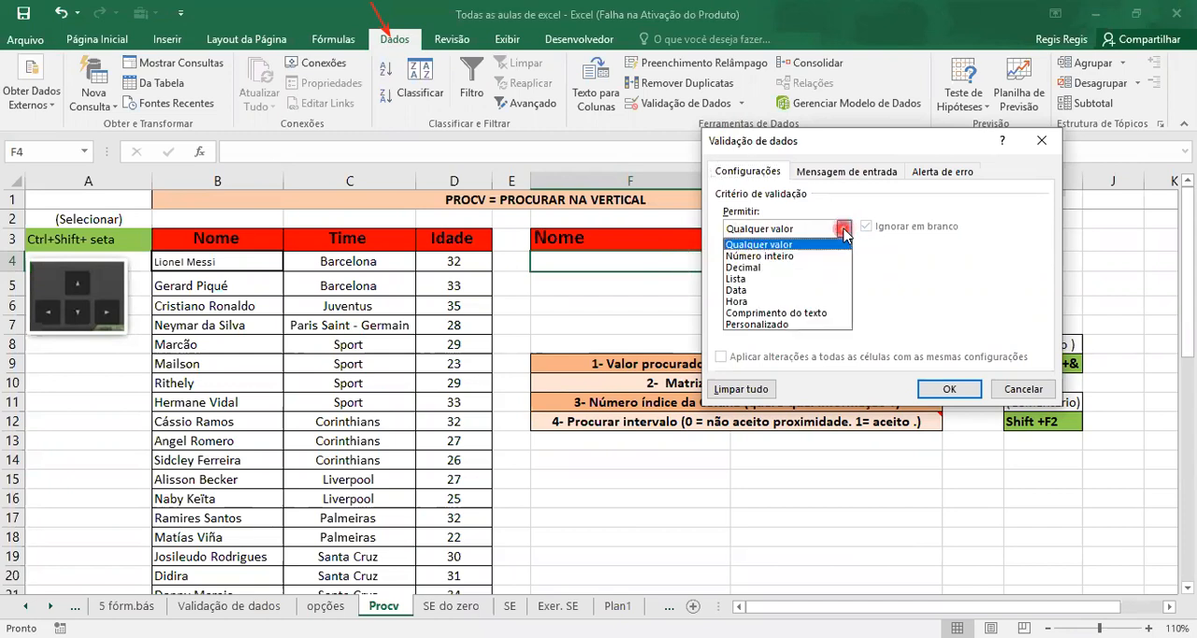
{"action": "left_click", "coordinate": [823, 281]}
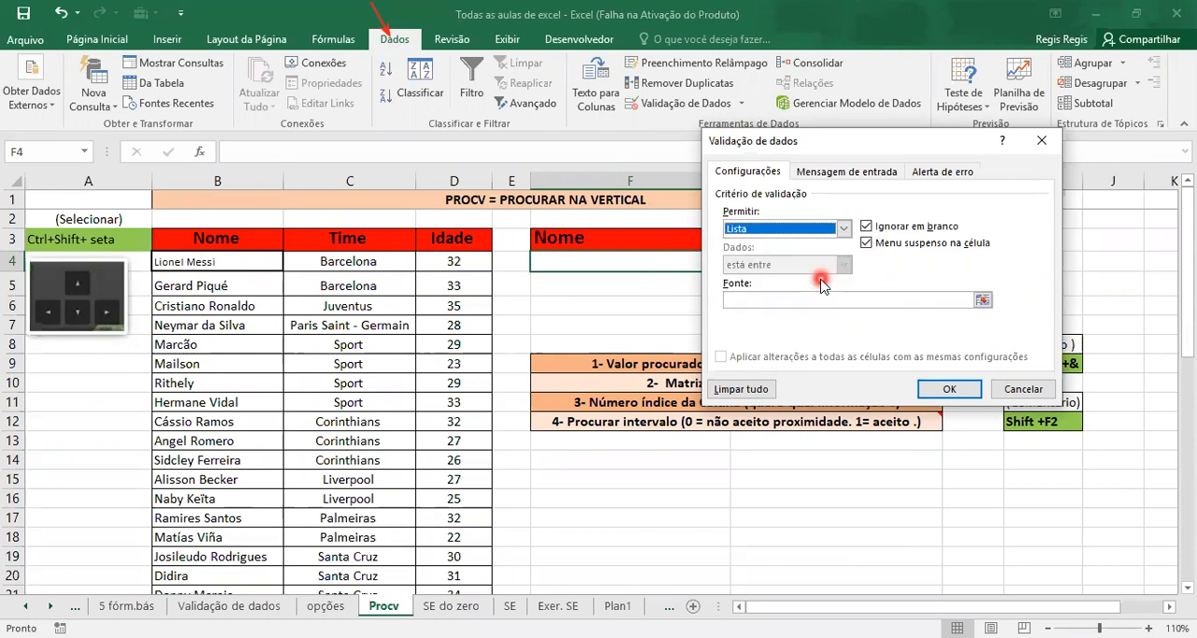
Set the validation list's source to the player names in =$B$4:$B$23 and apply the rule
{"action": "left_click", "coordinate": [984, 299]}
{"action": "left_click", "coordinate": [245, 264]}
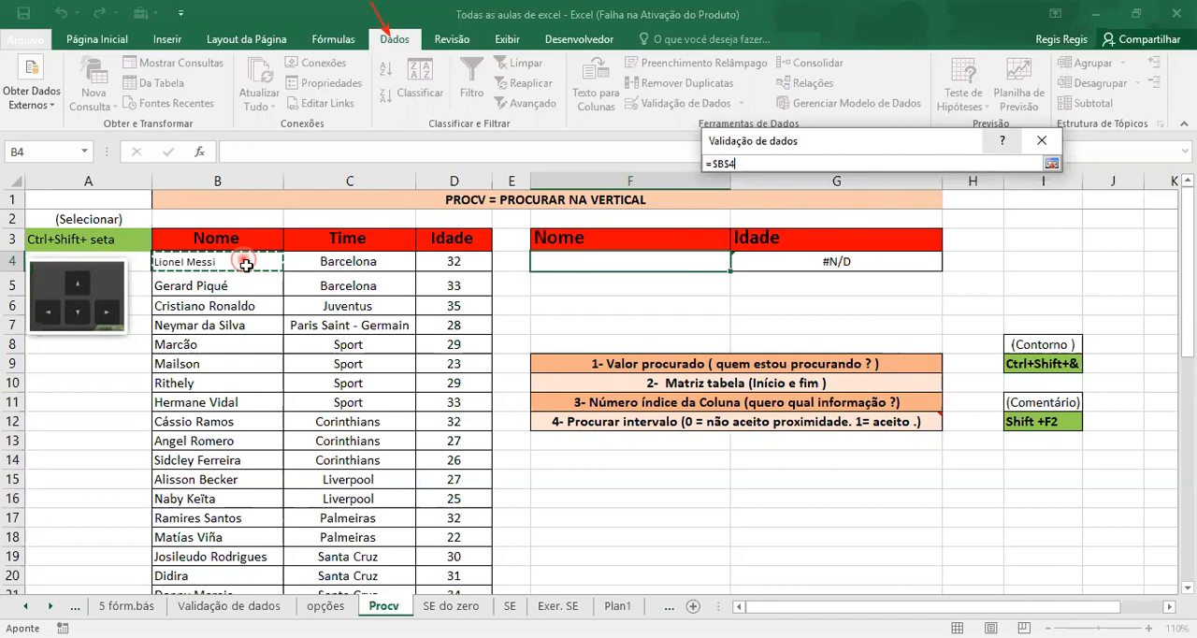
{"action": "key", "text": "ctrl+shift+Down"}
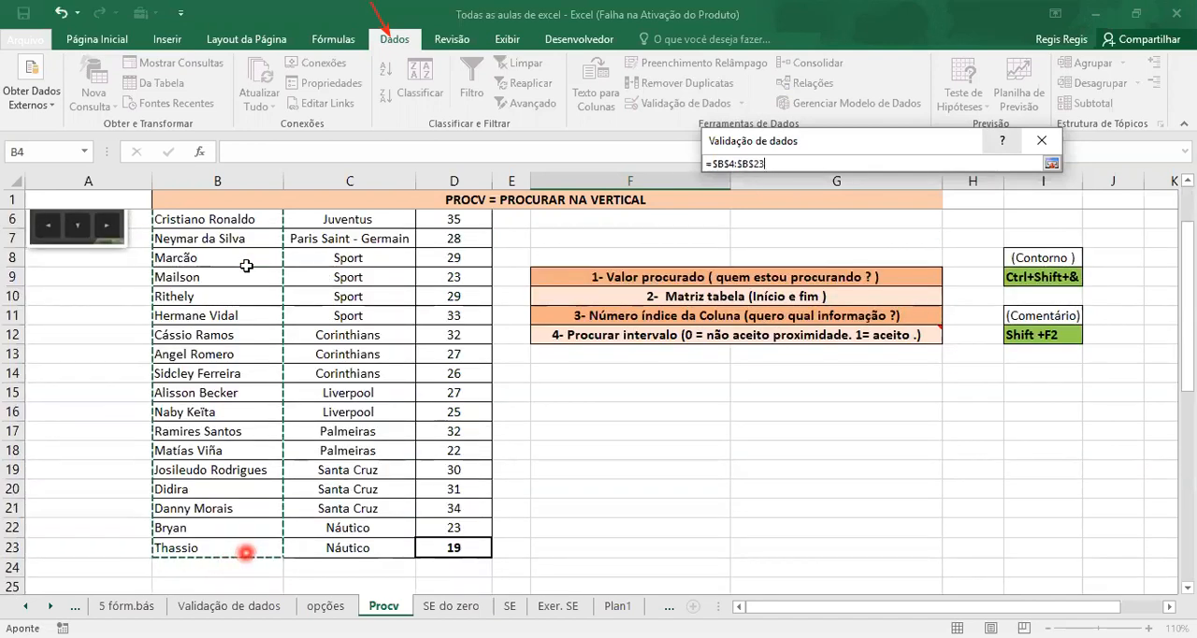
{"action": "key", "text": "Return"}
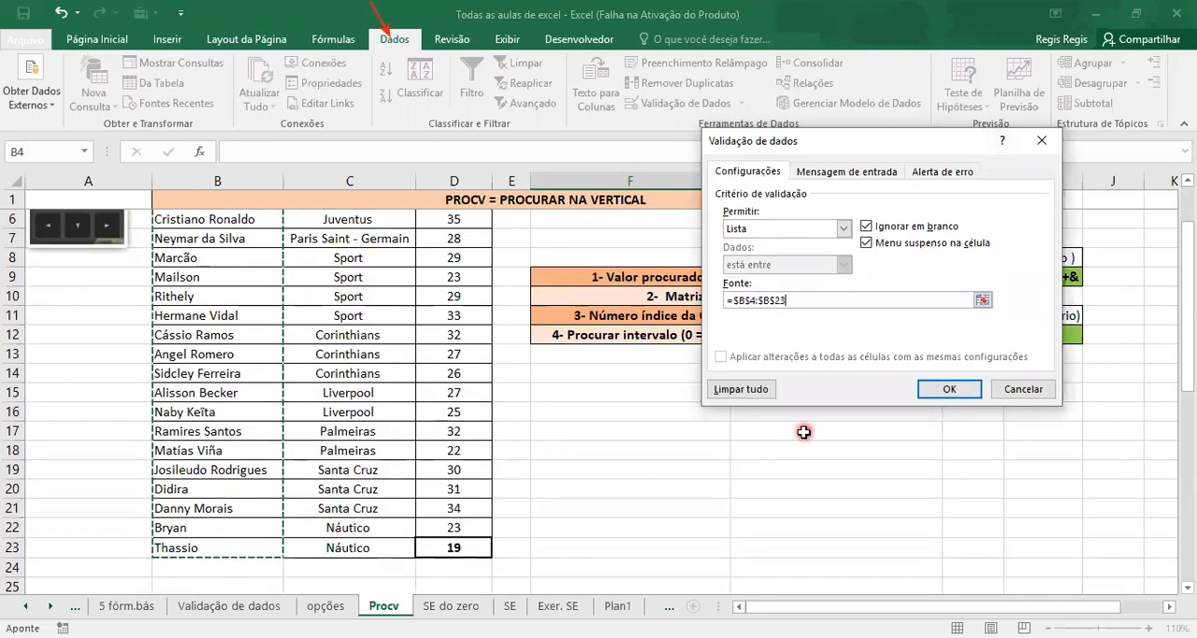
{"action": "left_click", "coordinate": [951, 390]}
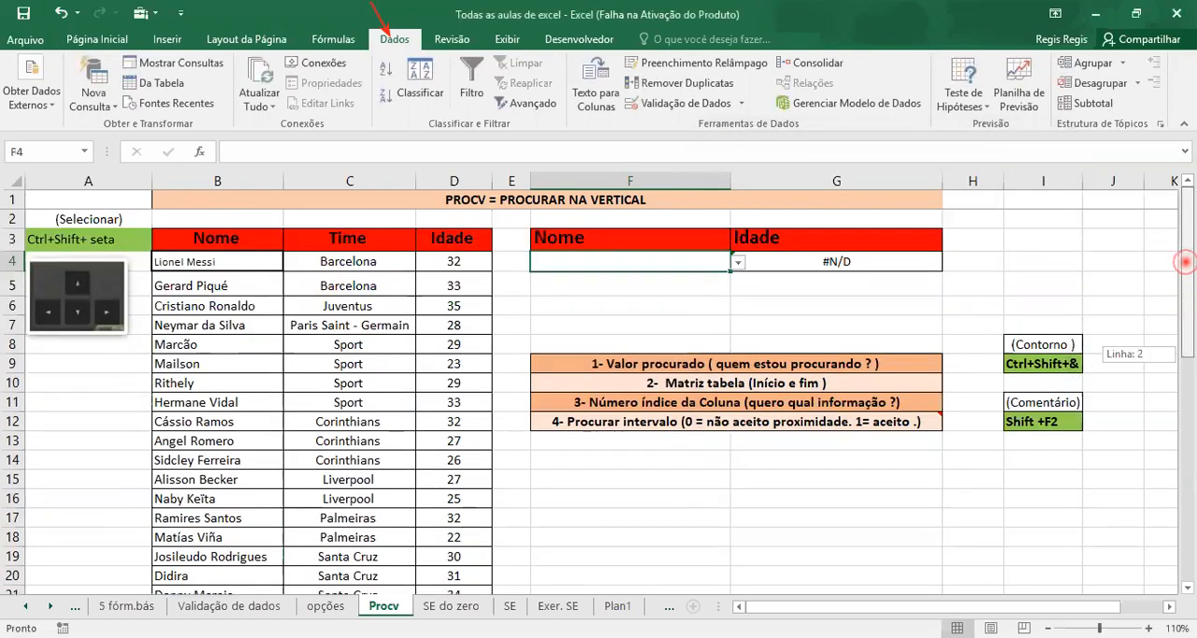
Choose the Santa Cruz player from row 19 in the validation list of cell F4
{"action": "left_click", "coordinate": [739, 263]}
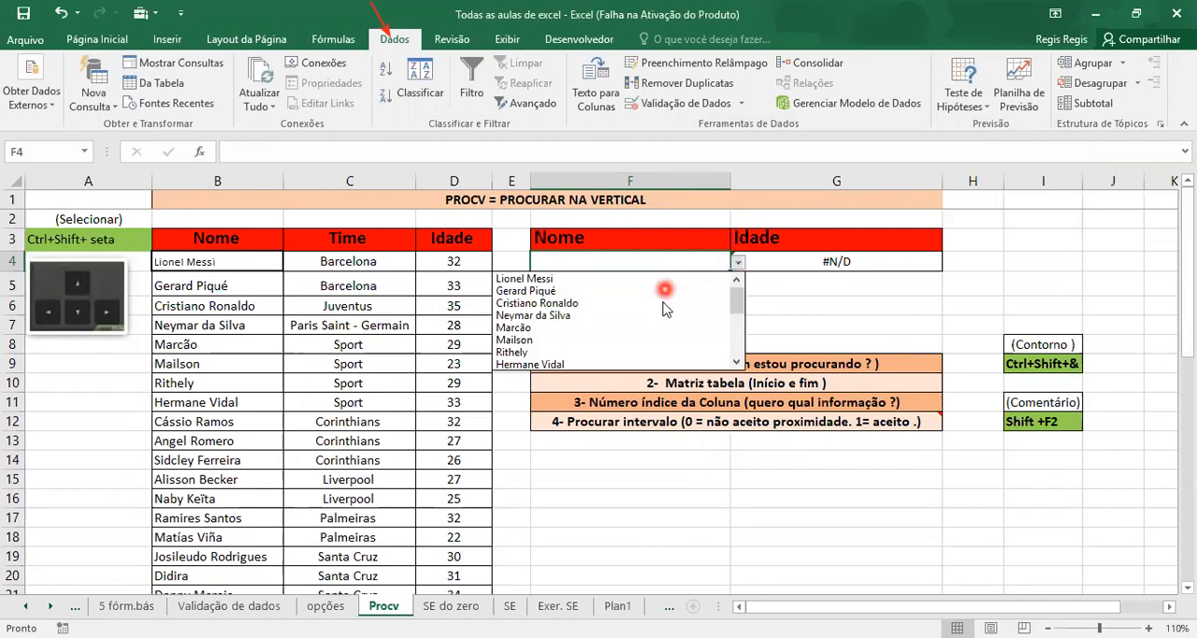
{"action": "left_click_drag", "start_coordinate": [738, 311], "coordinate": [738, 357]}
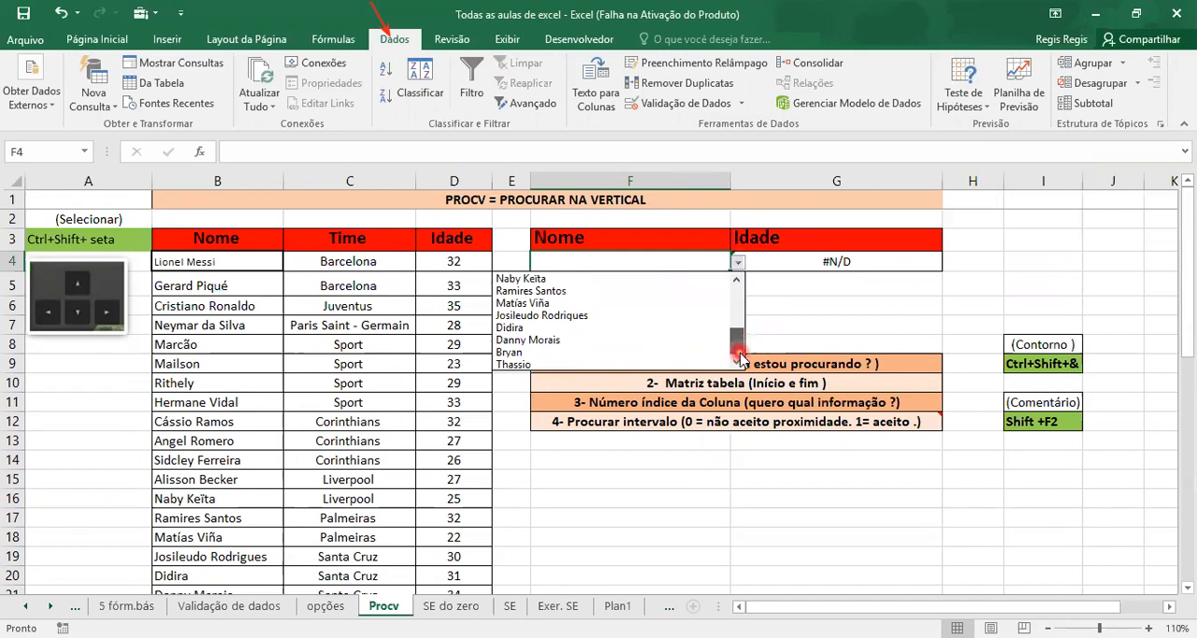
{"action": "left_click", "coordinate": [622, 316]}
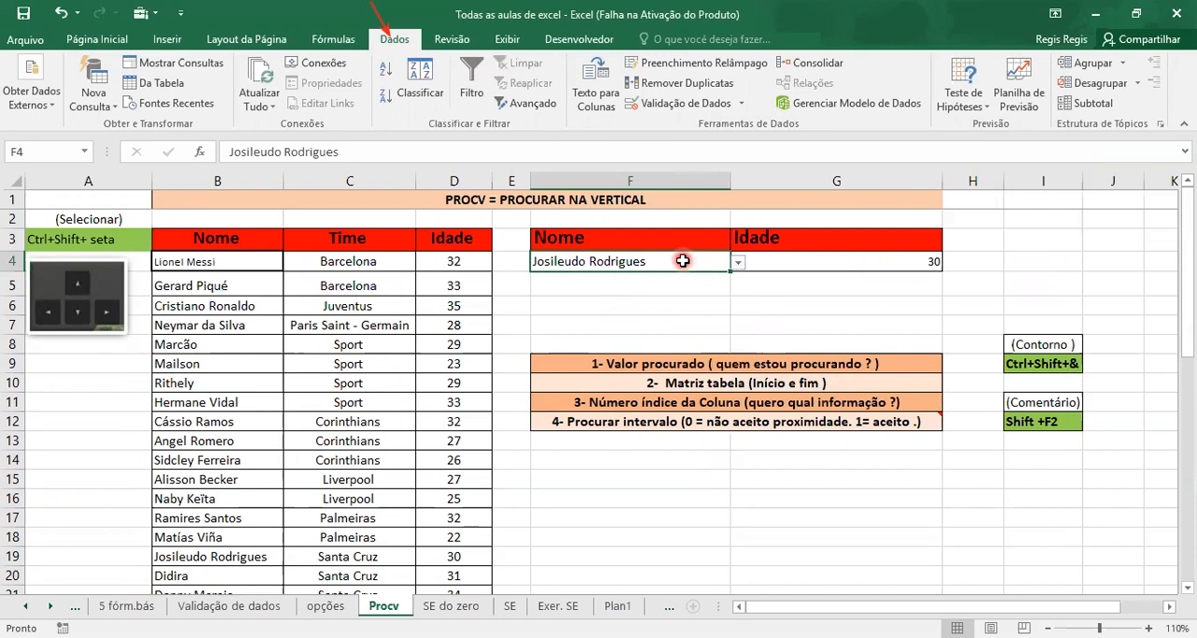
Clear the existing PROCV formula from the Idade cell G4
{"action": "left_click", "coordinate": [794, 261]}
{"action": "double_click", "coordinate": [794, 261]}
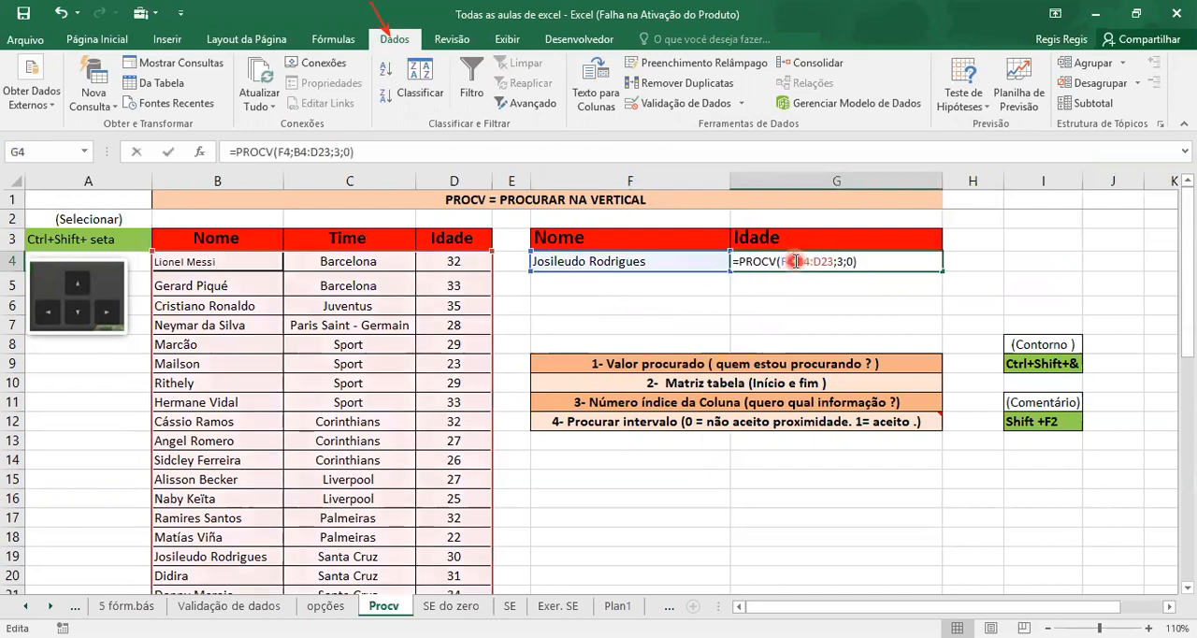
{"action": "left_click", "coordinate": [883, 259]}
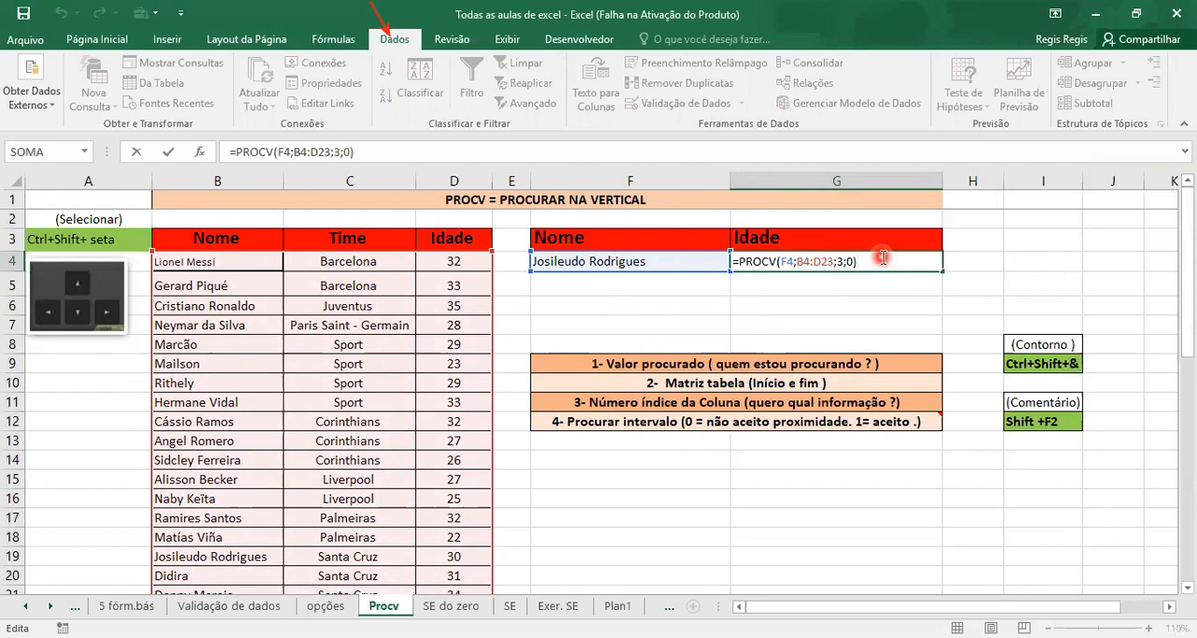
{"action": "key", "text": "Escape"}
{"action": "left_click", "coordinate": [867, 318]}
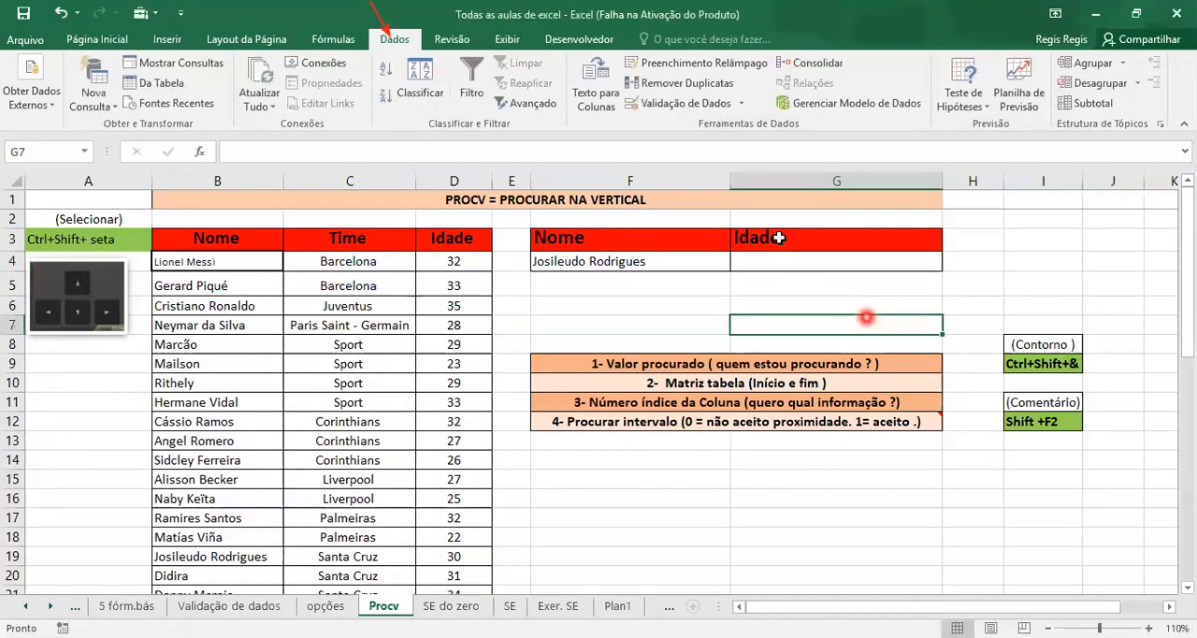
Begin a PROCV formula in the Idade cell G4 with F4 as the valor_procurado argument: =PROCV(F4;
{"action": "left_click", "coordinate": [816, 262]}
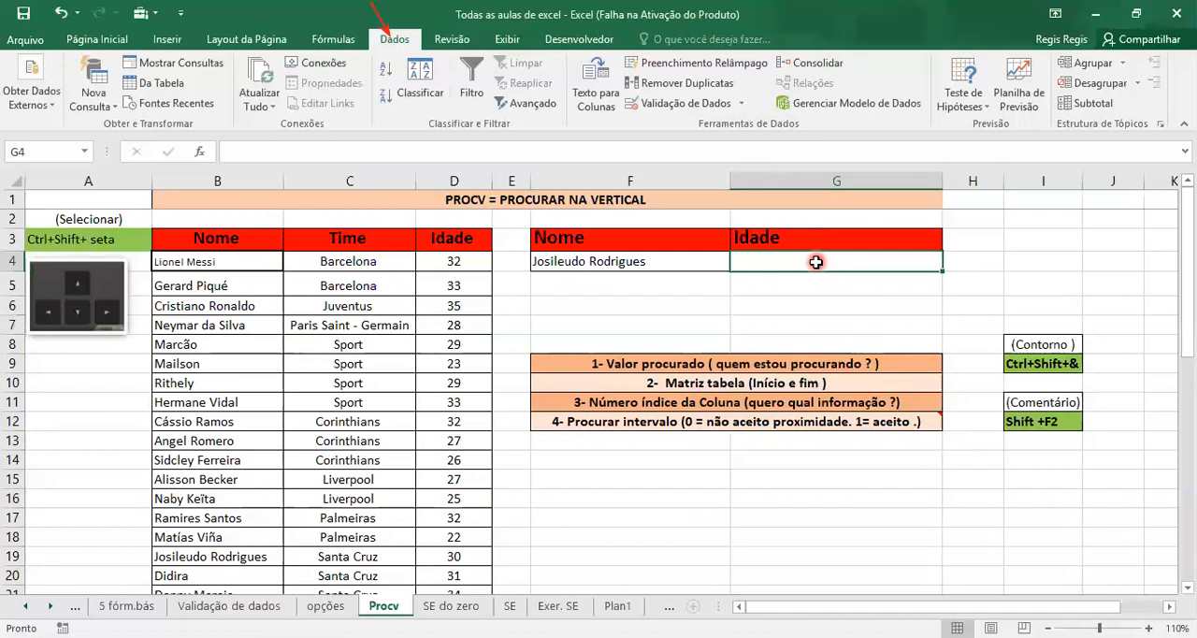
{"action": "double_click", "coordinate": [816, 262]}
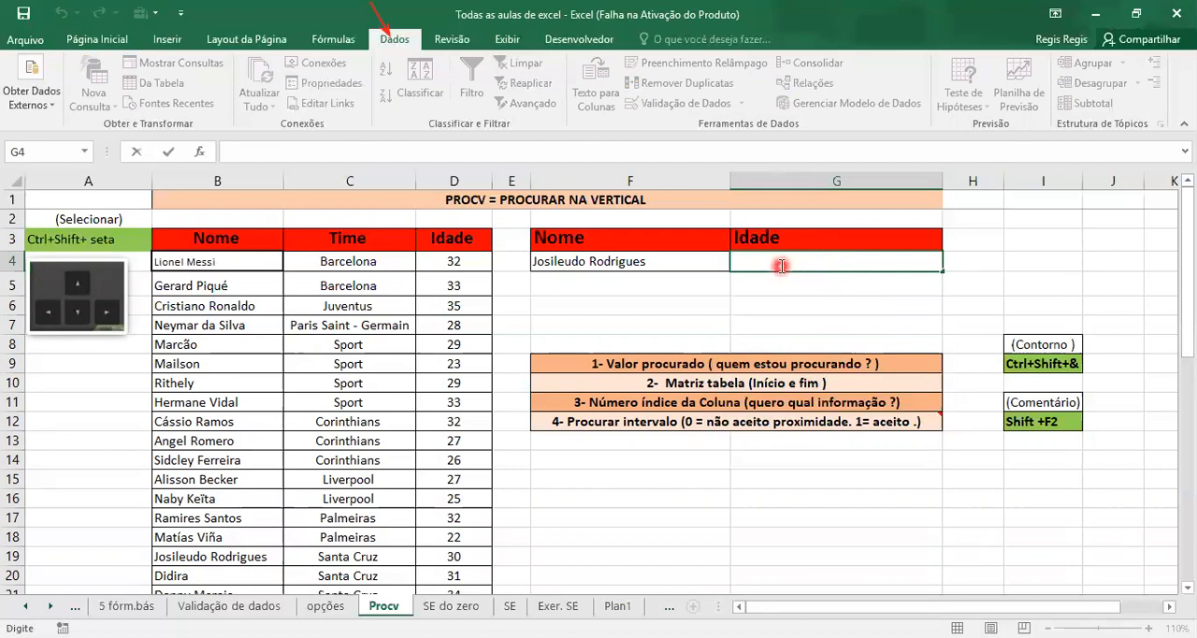
{"action": "type", "text": "="}
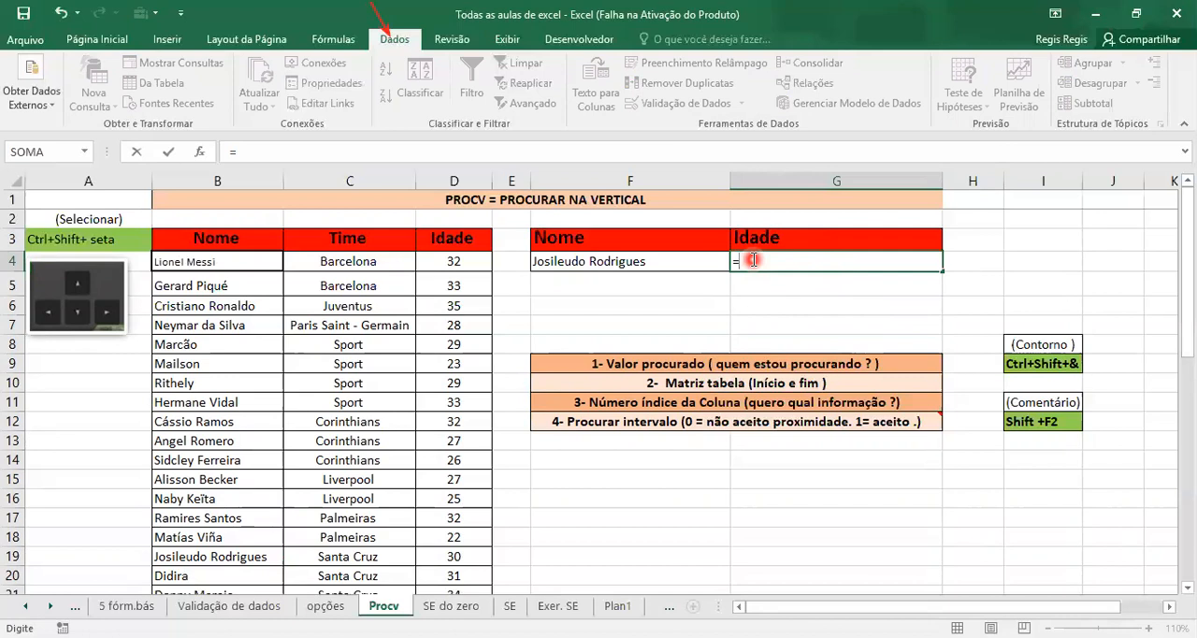
{"action": "type", "text": "PROCV"}
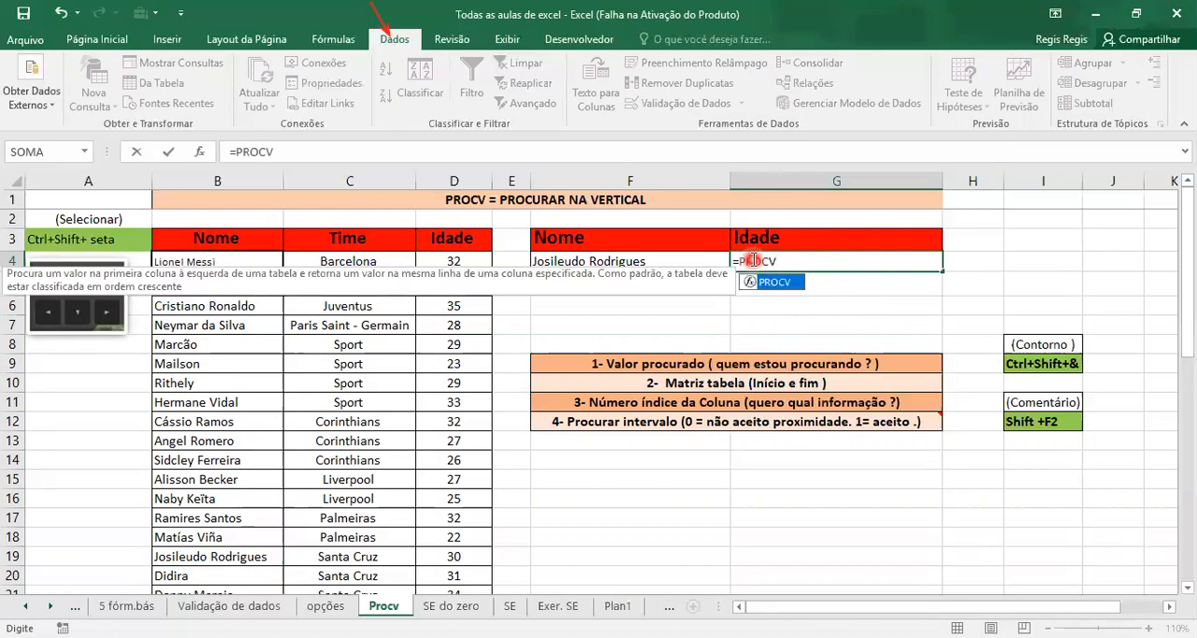
{"action": "type", "text": "("}
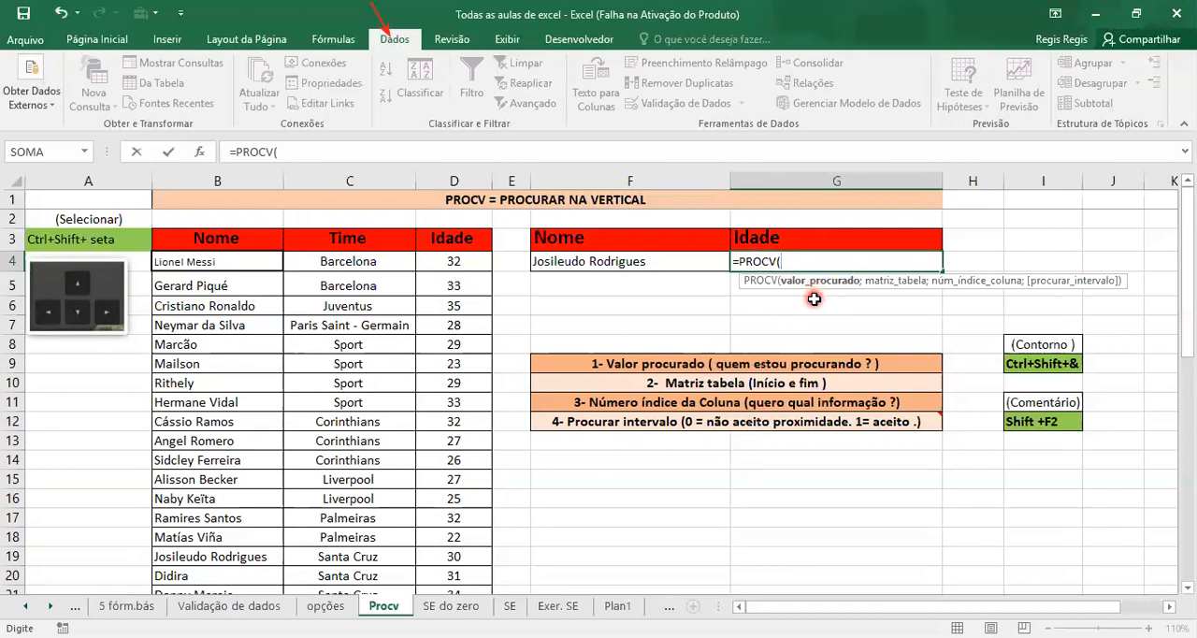
{"action": "left_click", "coordinate": [695, 262]}
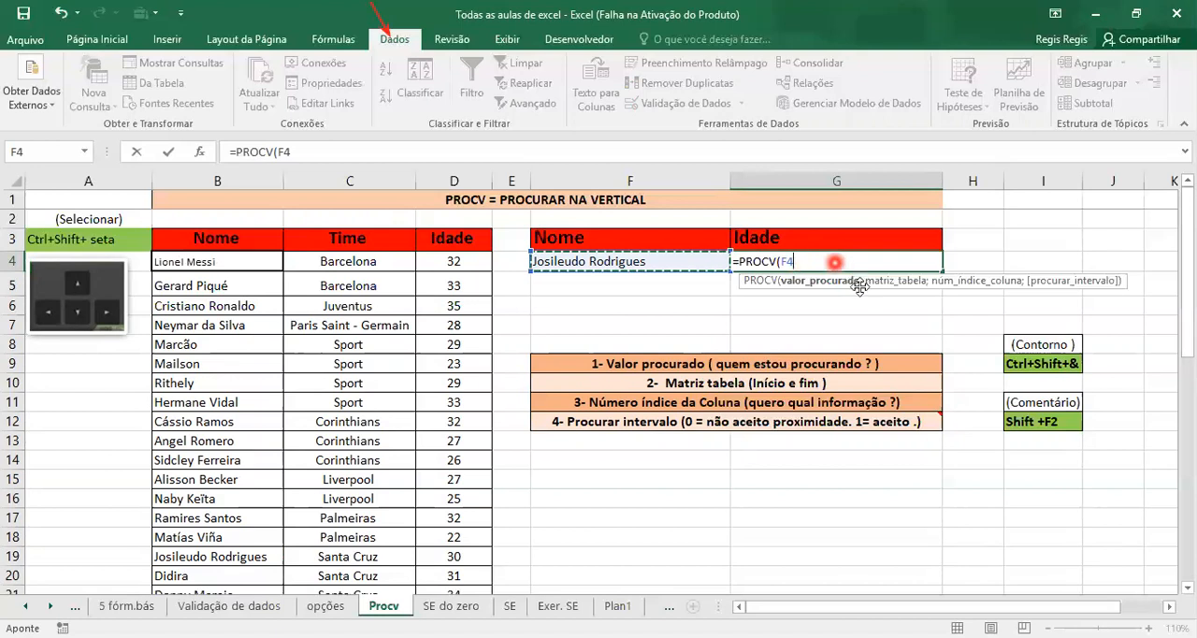
{"action": "left_click", "coordinate": [803, 263]}
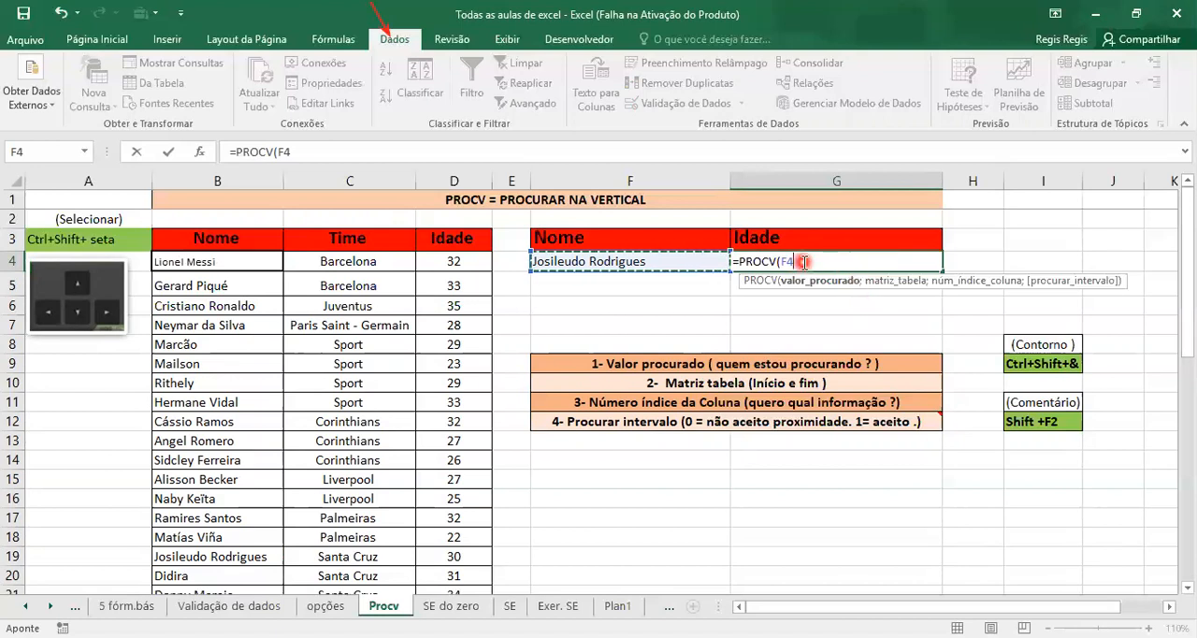
{"action": "type", "text": ";"}
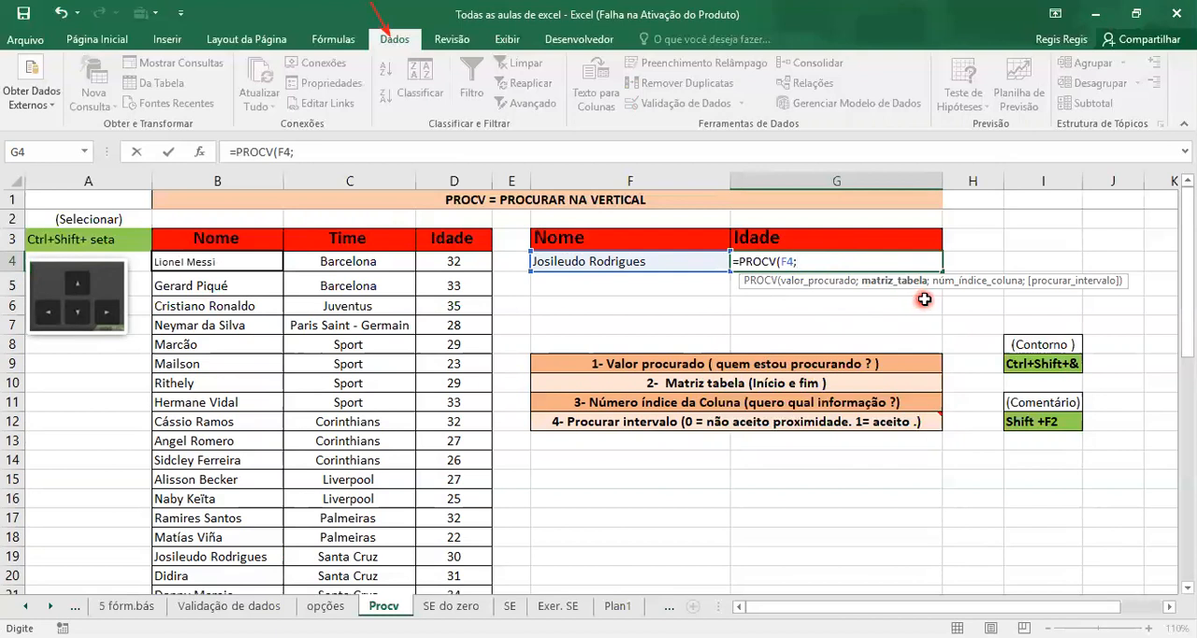
Add the player table B4:D23 as the formula's matriz_tabela argument, followed by a semicolon
{"action": "left_click", "coordinate": [198, 263]}
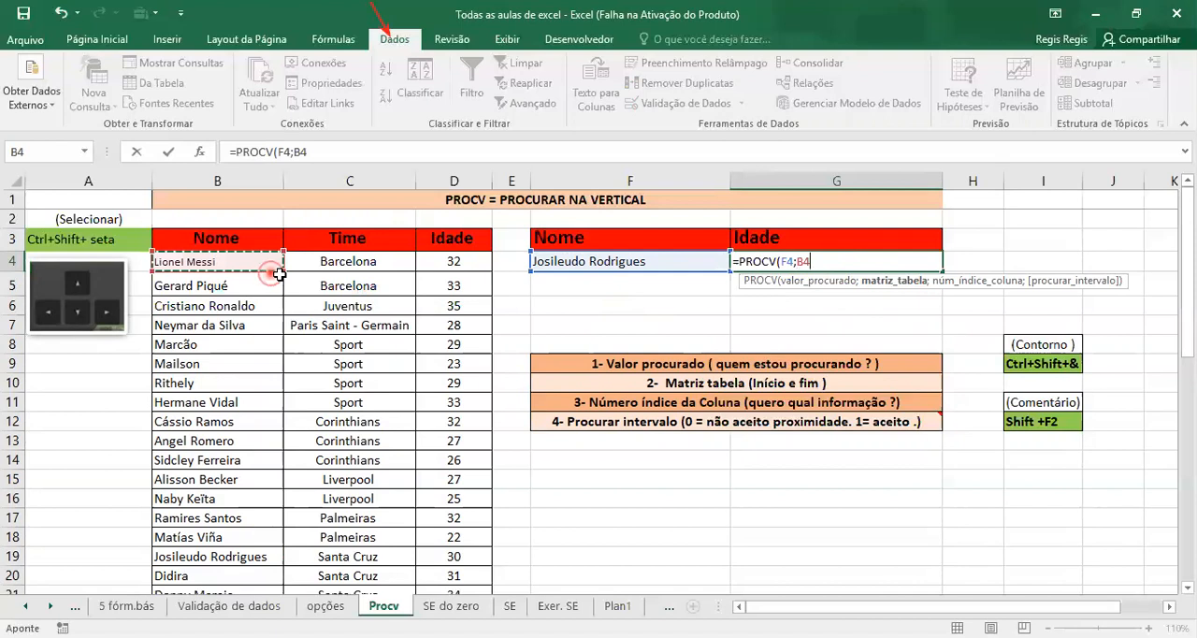
{"action": "left_click_drag", "start_coordinate": [280, 274], "coordinate": [463, 547]}
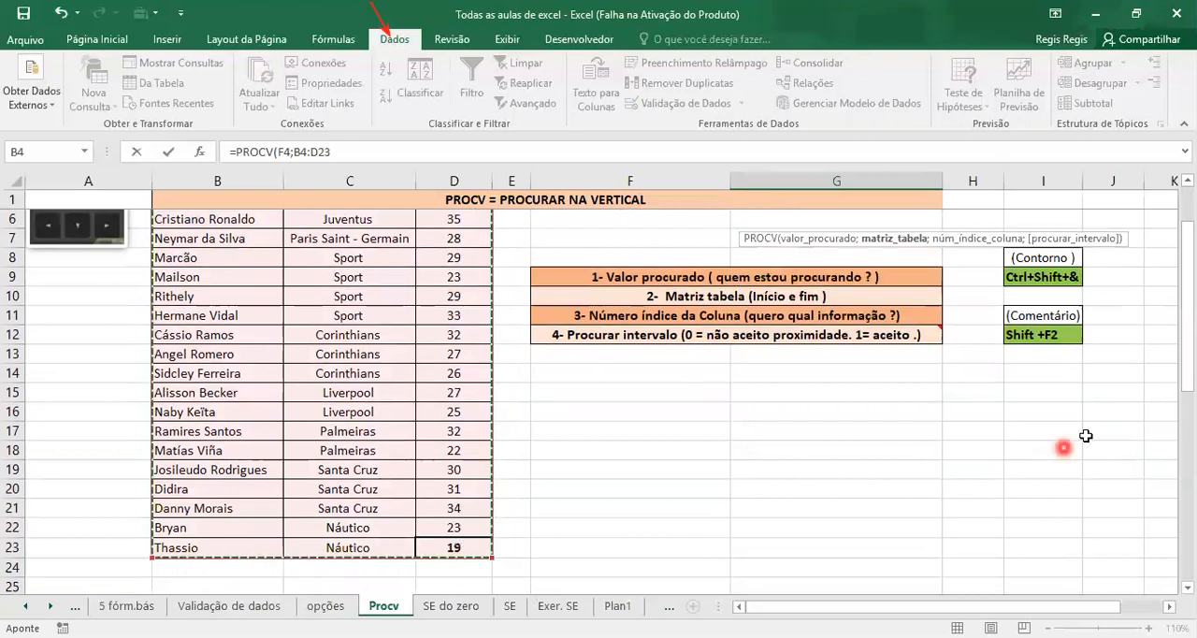
{"action": "left_click", "coordinate": [1186, 377]}
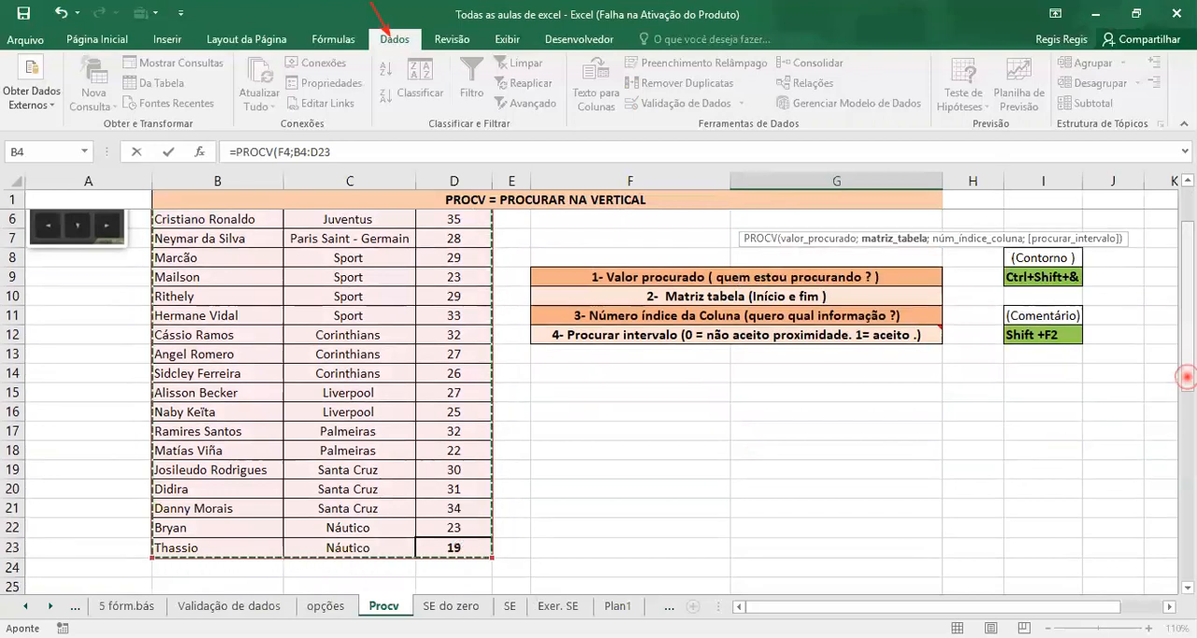
{"action": "left_click_drag", "start_coordinate": [1186, 377], "coordinate": [1186, 346]}
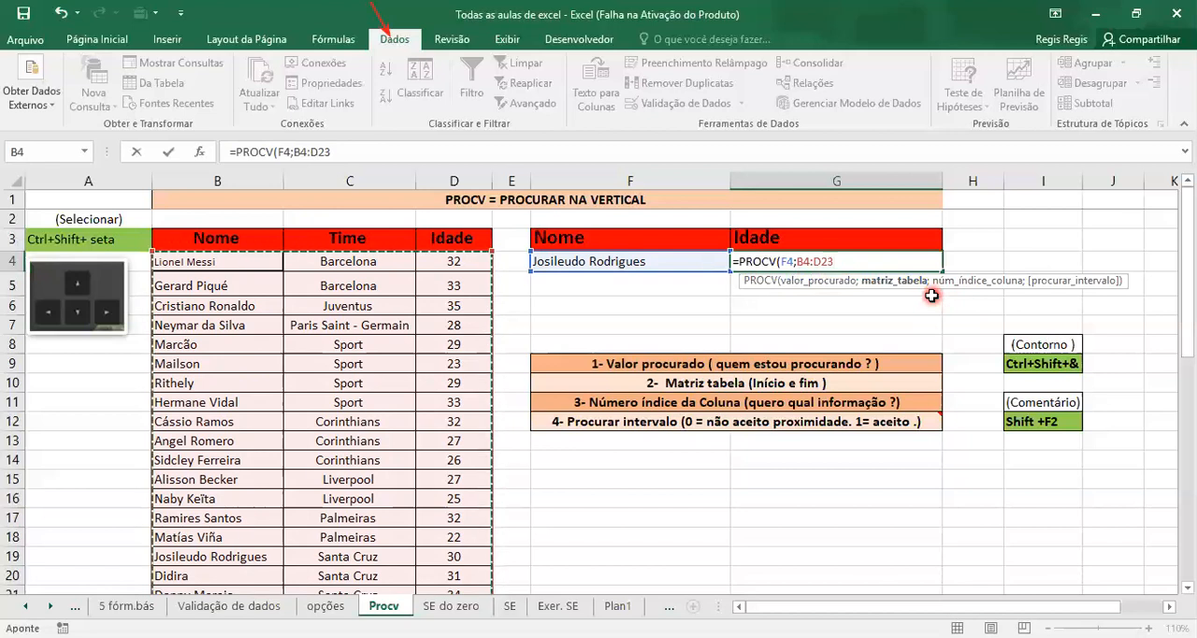
{"action": "type", "text": ";"}
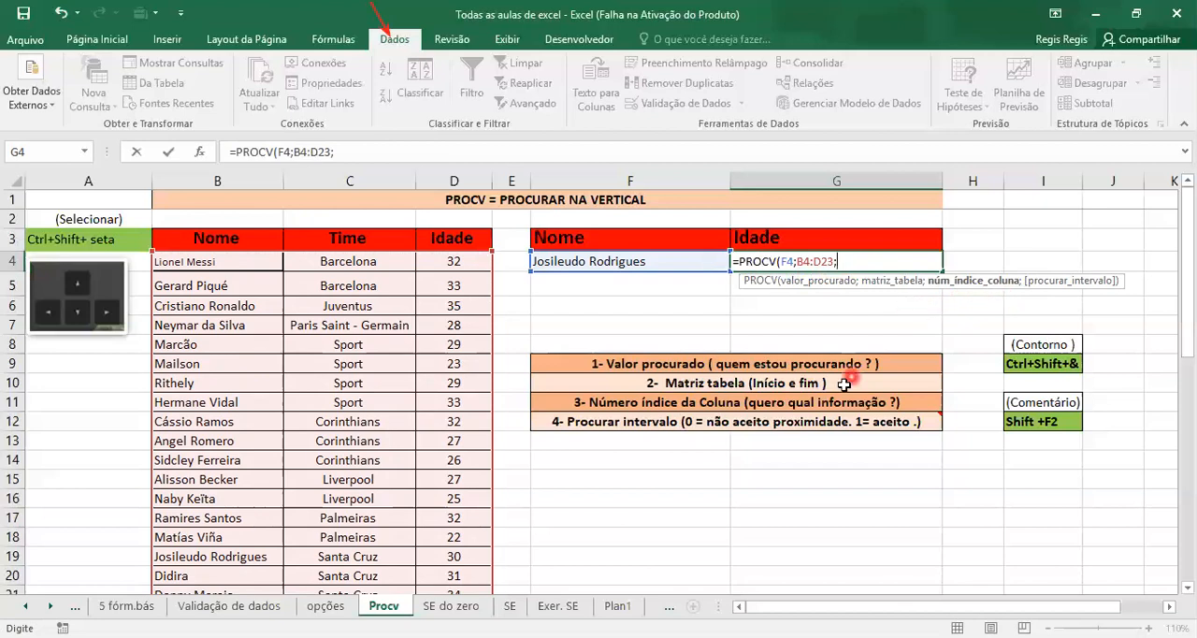
{"action": "mouse_move", "coordinate": [817, 414]}
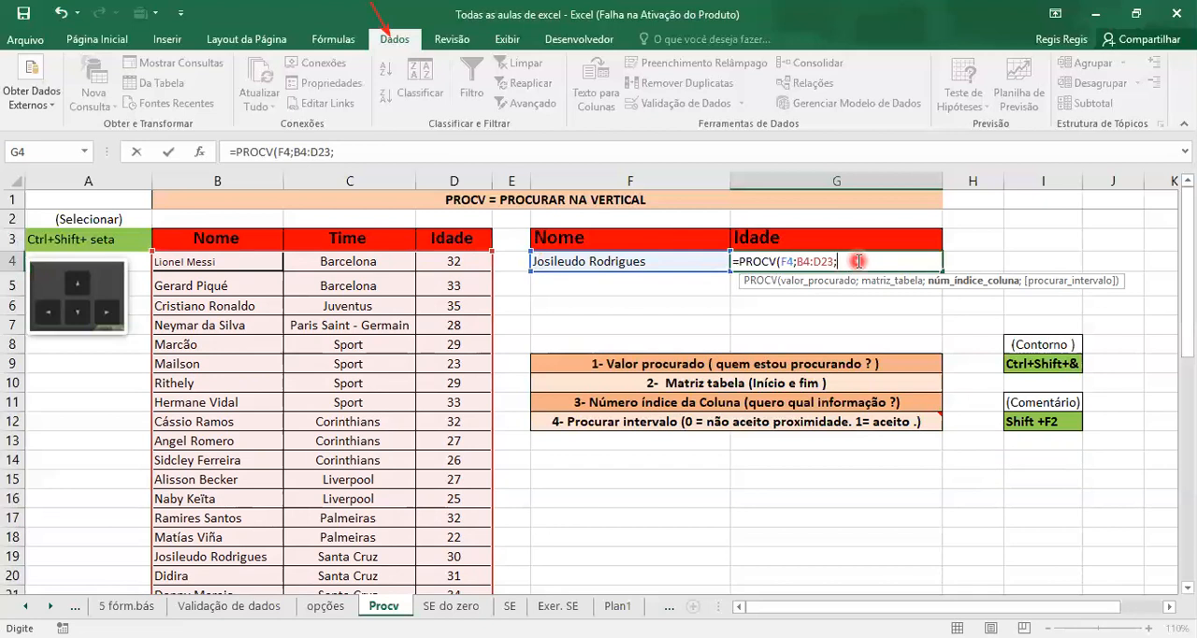
Complete the PROCV formula in G4 with column index 3 and 0 as the procurar_intervalo argument: =PROCV(F4;B4:D23;3;0)
{"action": "type", "text": "3"}
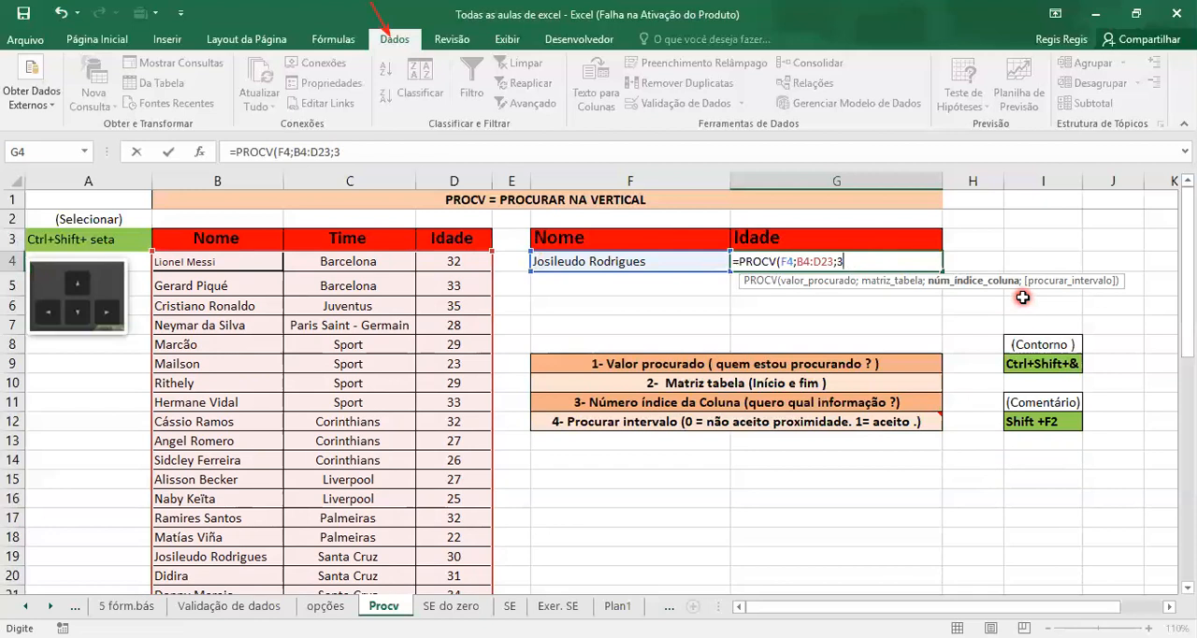
{"action": "type", "text": ";"}
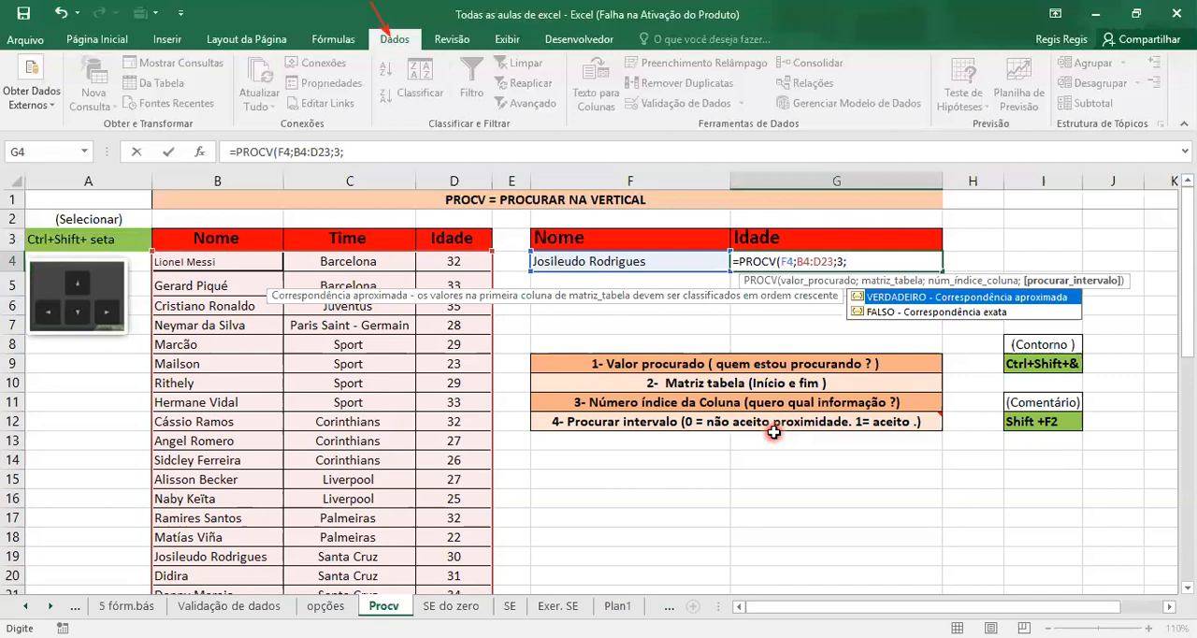
{"action": "type", "text": "0"}
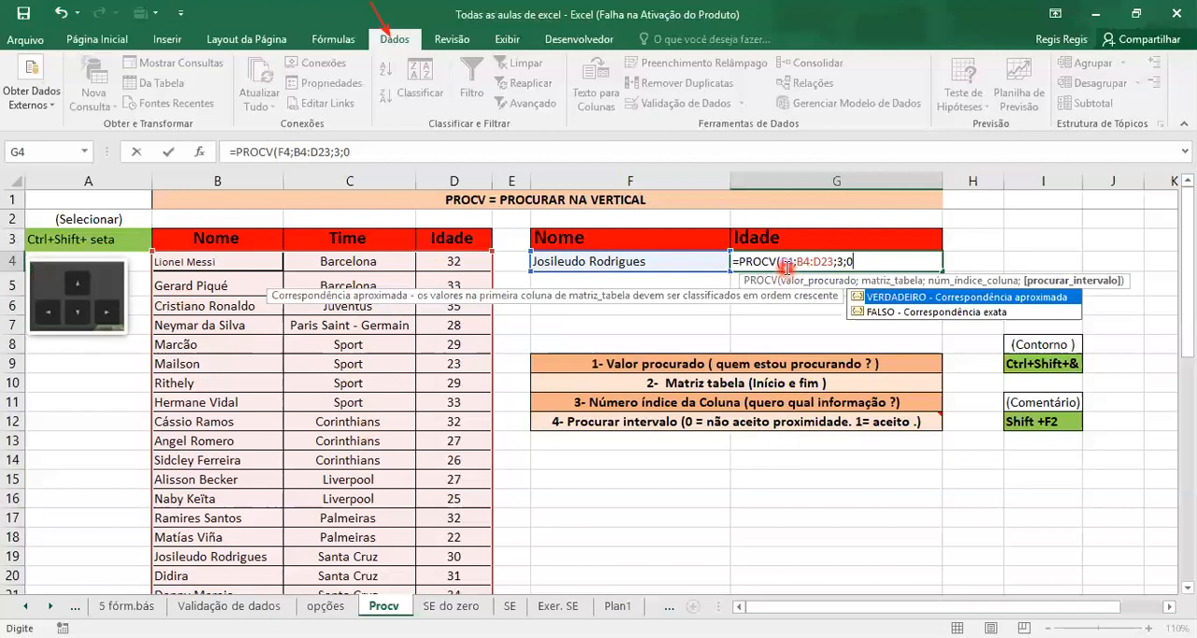
{"action": "left_click", "coordinate": [704, 266]}
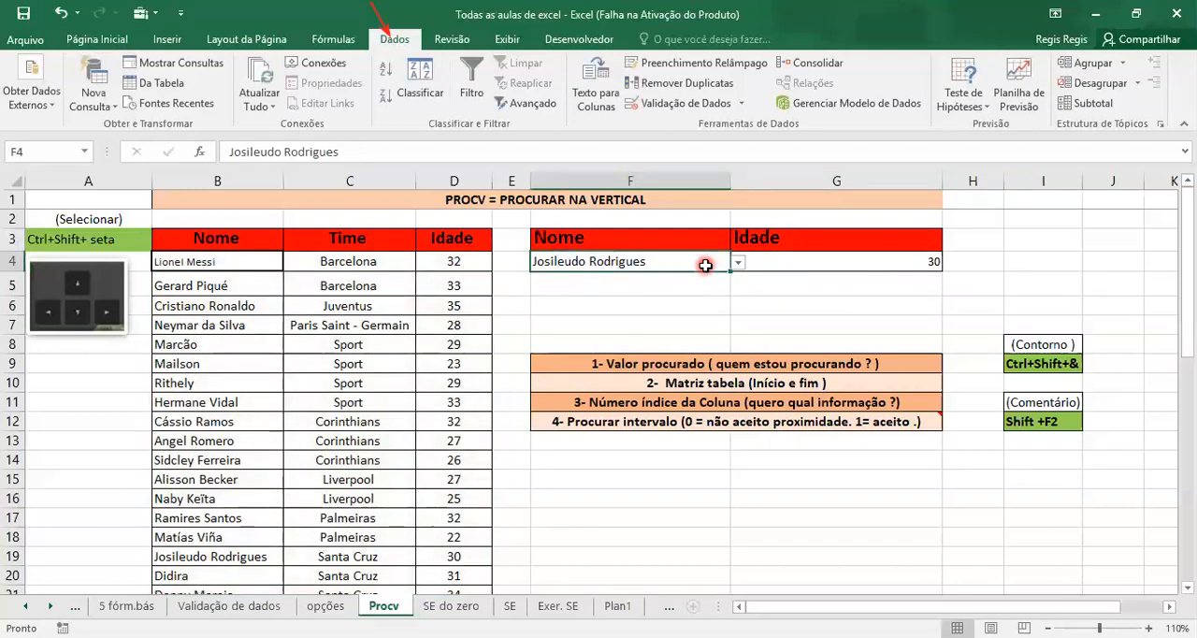
Review the finished PROCV formula in G4 and compare its result with the matching player's age in row 19
{"action": "left_click", "coordinate": [787, 258]}
{"action": "double_click", "coordinate": [787, 259]}
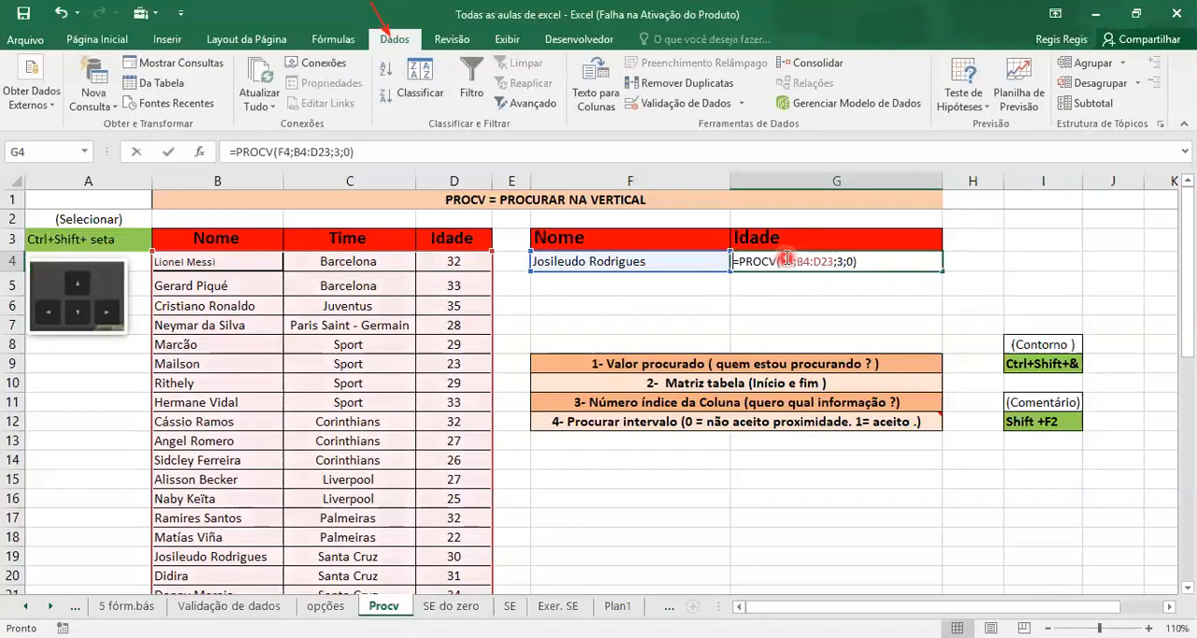
{"action": "left_click", "coordinate": [872, 259]}
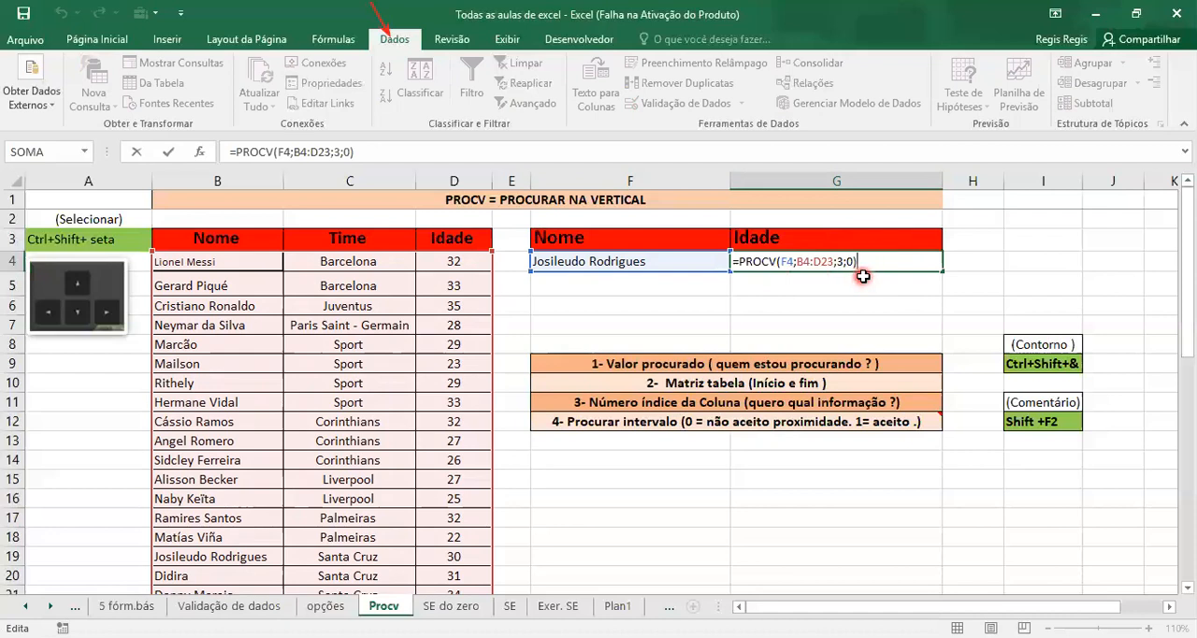
{"action": "key", "text": "Return"}
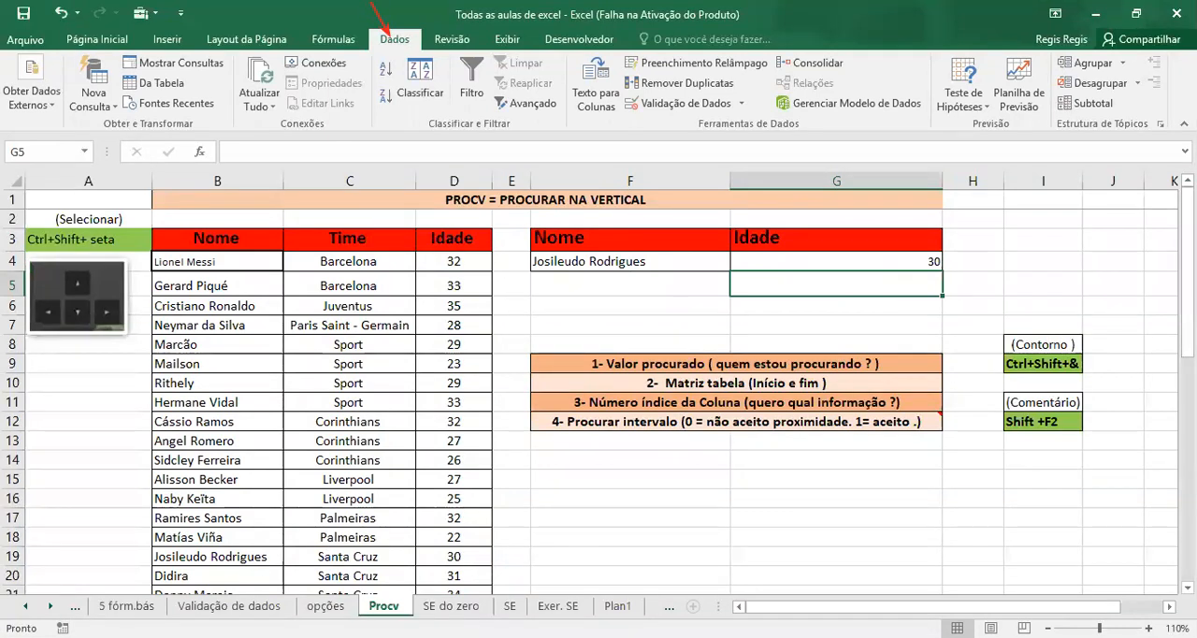
{"action": "left_click", "coordinate": [474, 554]}
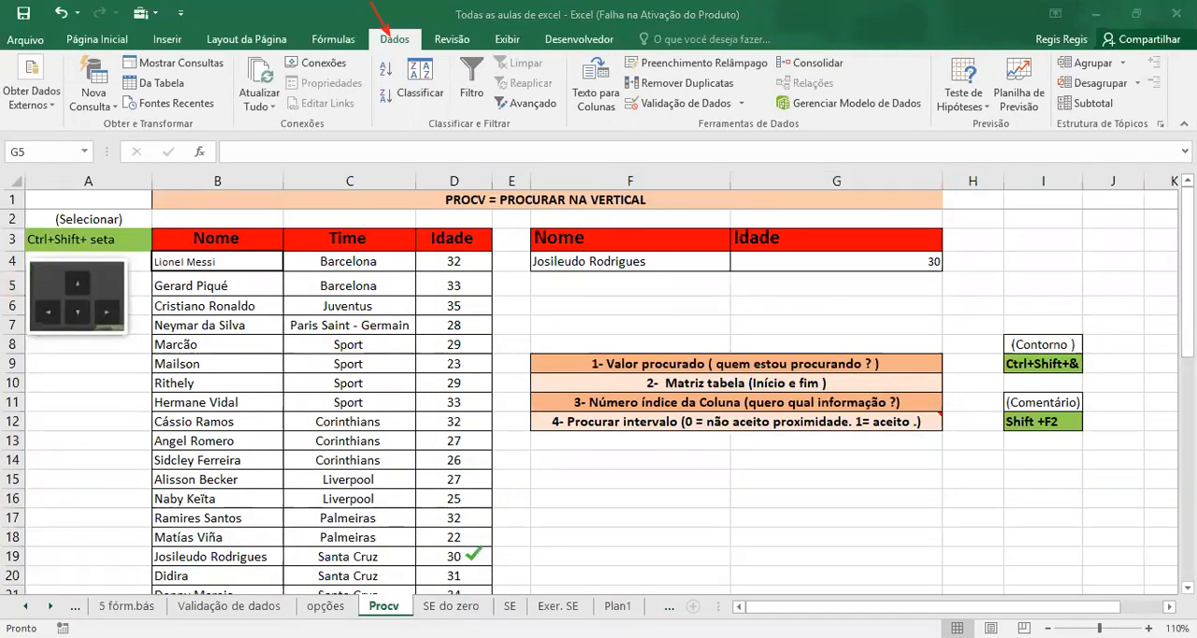
Choose Neymar da Silva in the validation list of cell F4 and compare the returned age with the table's row 7
{"action": "left_click", "coordinate": [693, 263]}
{"action": "left_click", "coordinate": [739, 265]}
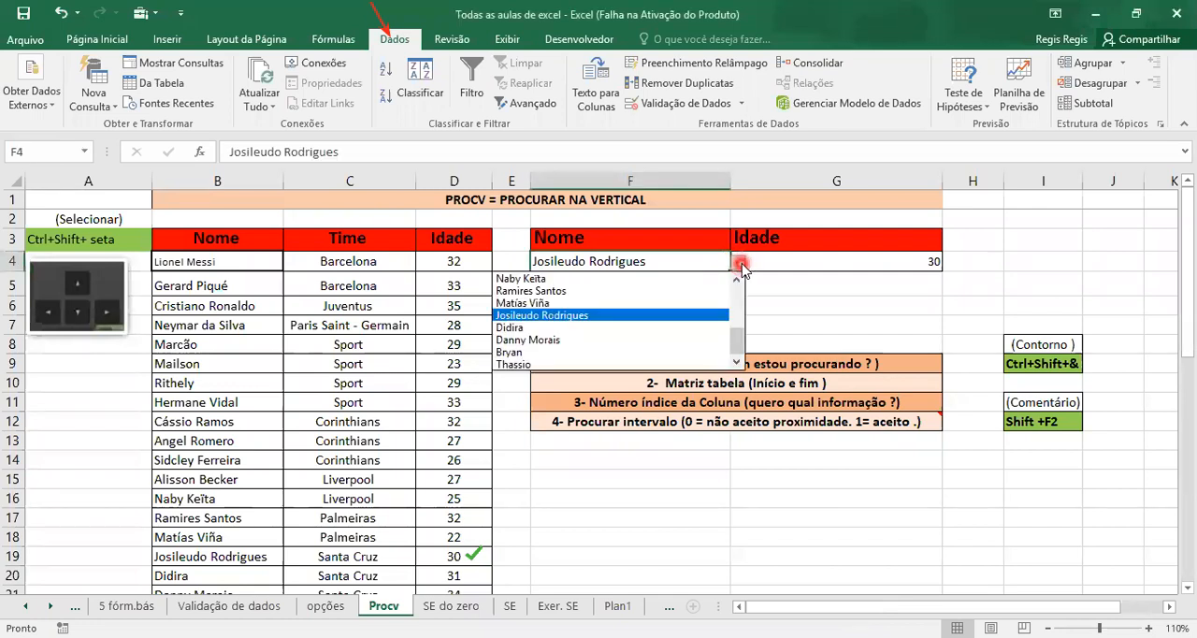
{"action": "left_click_drag", "start_coordinate": [737, 343], "coordinate": [736, 313]}
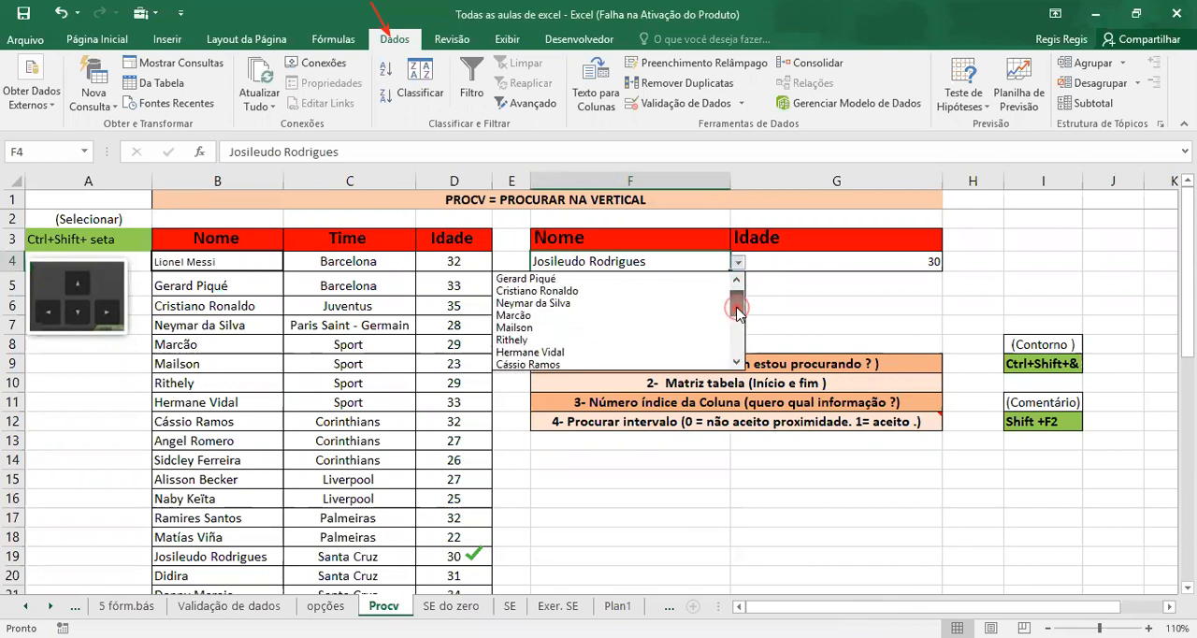
{"action": "left_click", "coordinate": [607, 304]}
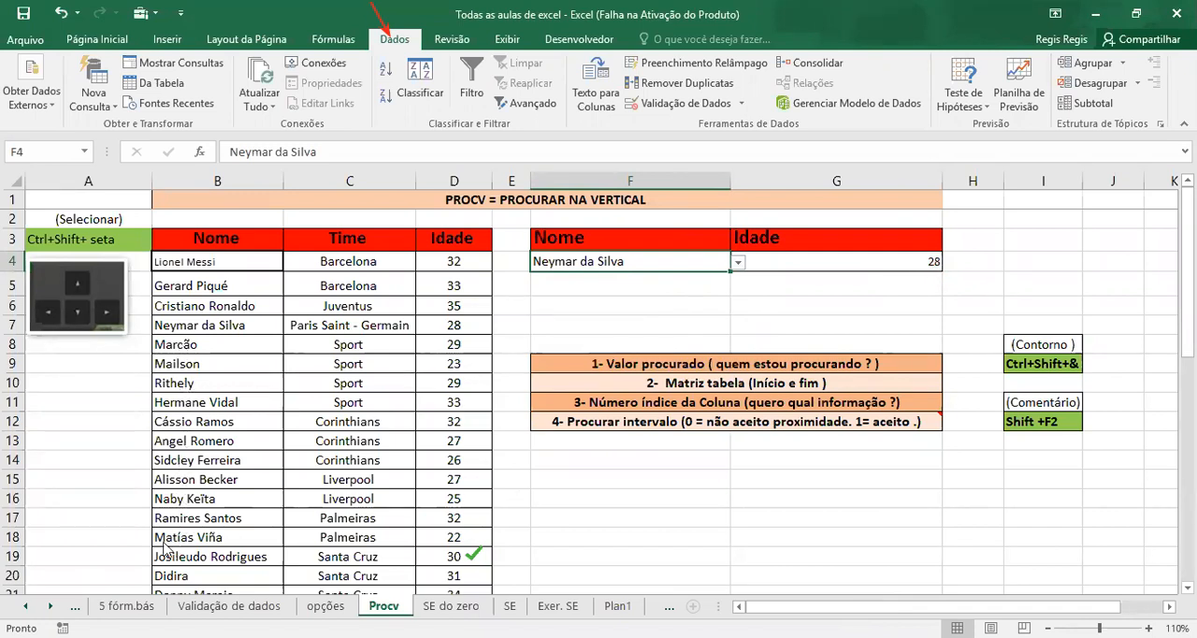
{"action": "left_click", "coordinate": [479, 329]}
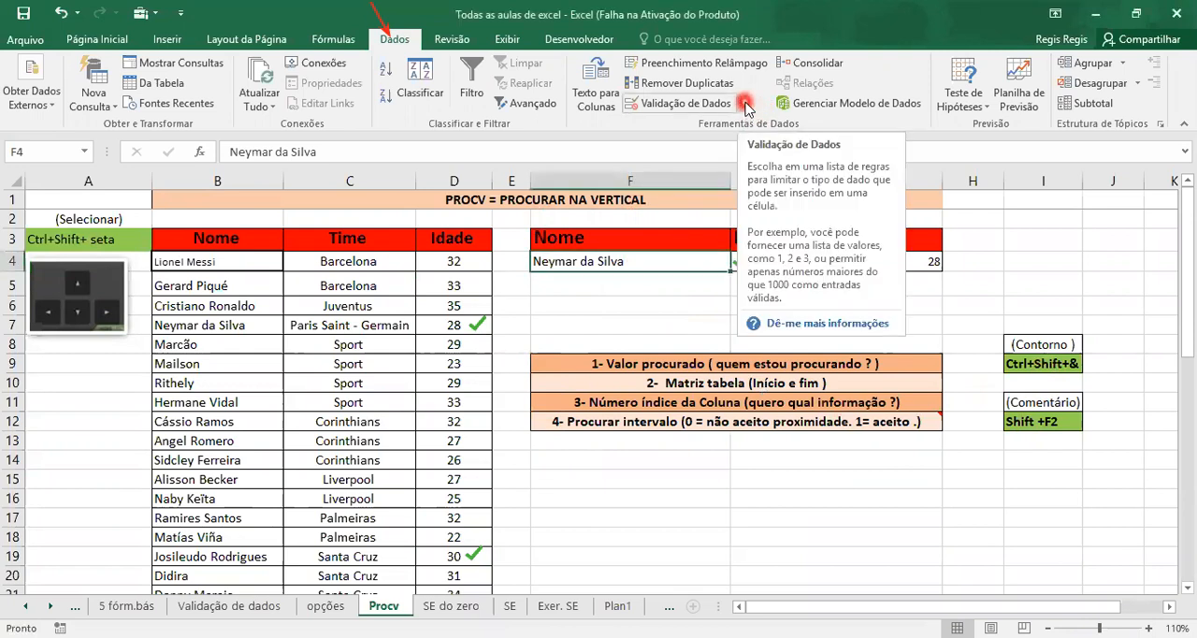
{"action": "left_click", "coordinate": [742, 103]}
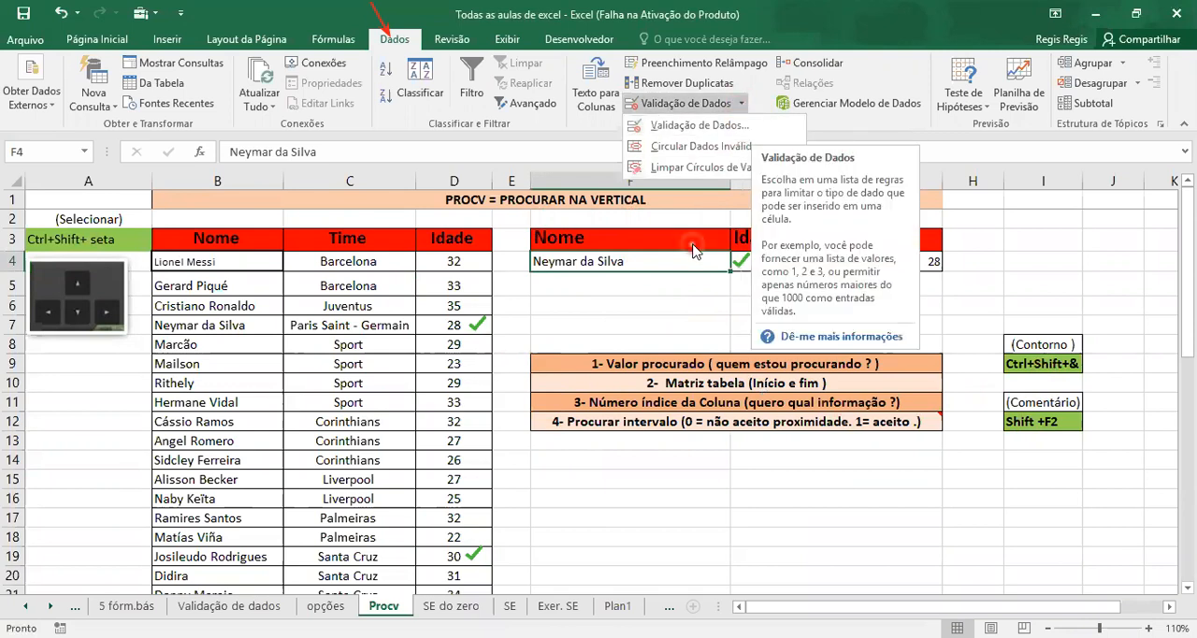
{"action": "left_click", "coordinate": [662, 309]}
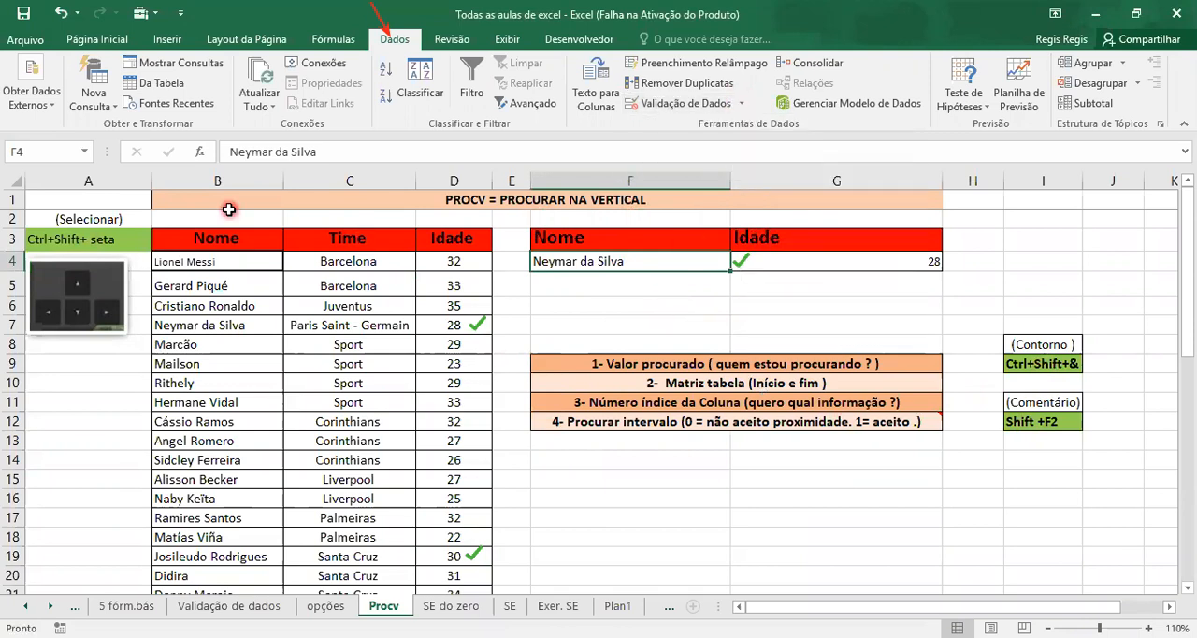
Hide rows 1 and 2 above the table headers
{"action": "left_click", "coordinate": [13, 197]}
{"action": "left_click_drag", "start_coordinate": [13, 211], "coordinate": [13, 220]}
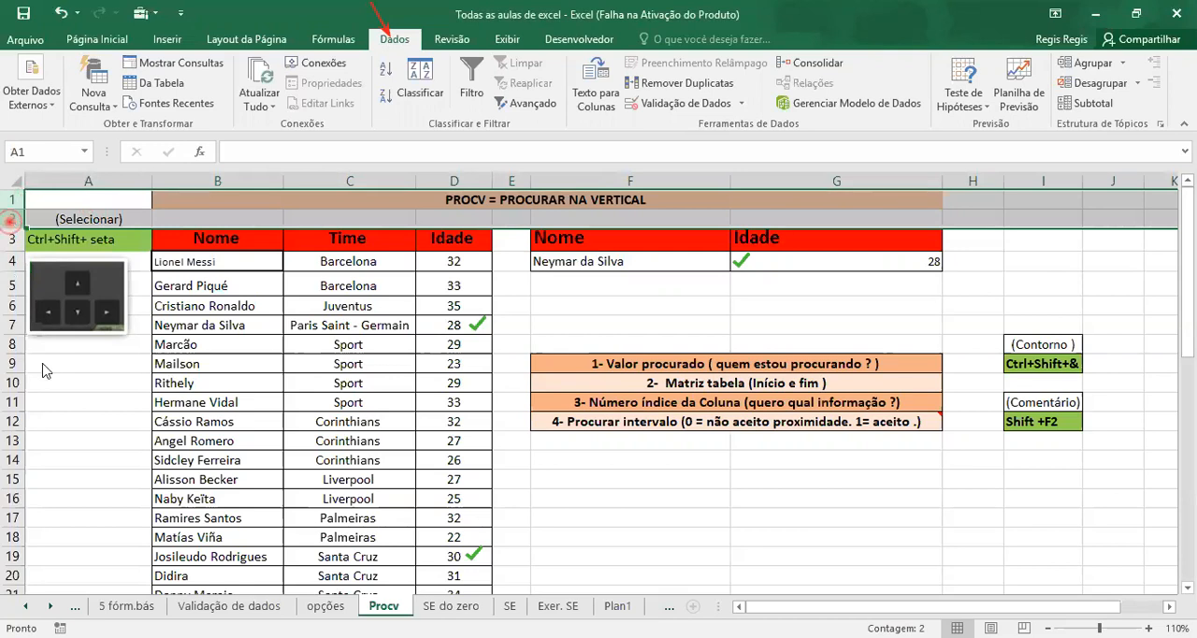
{"action": "right_click", "coordinate": [12, 221]}
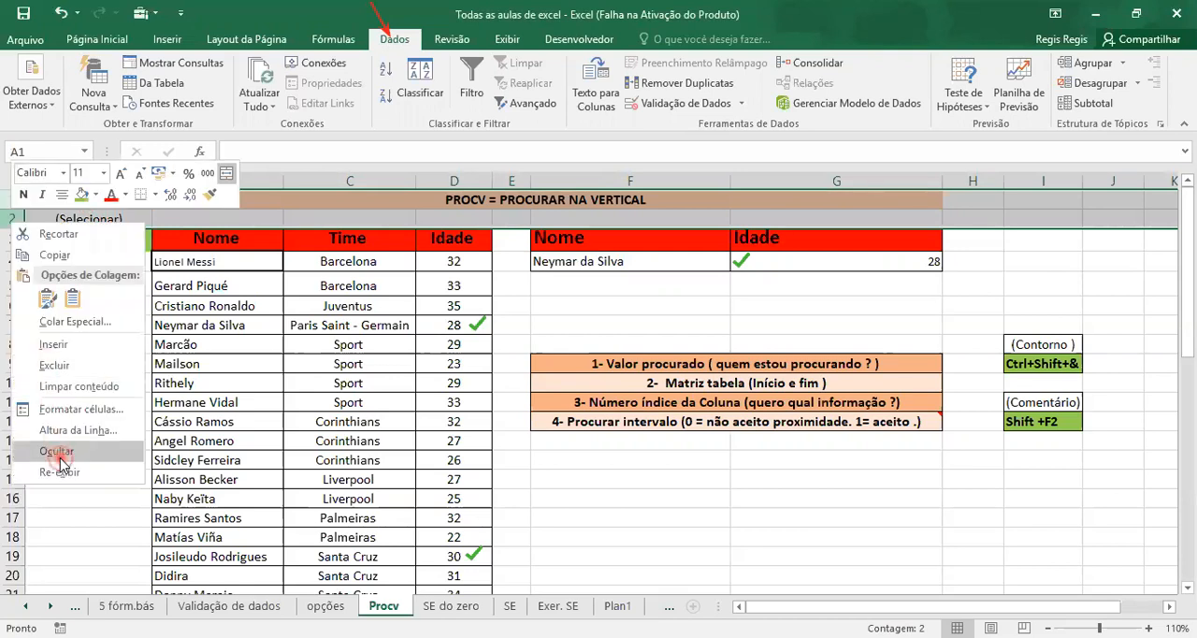
{"action": "left_click", "coordinate": [56, 453]}
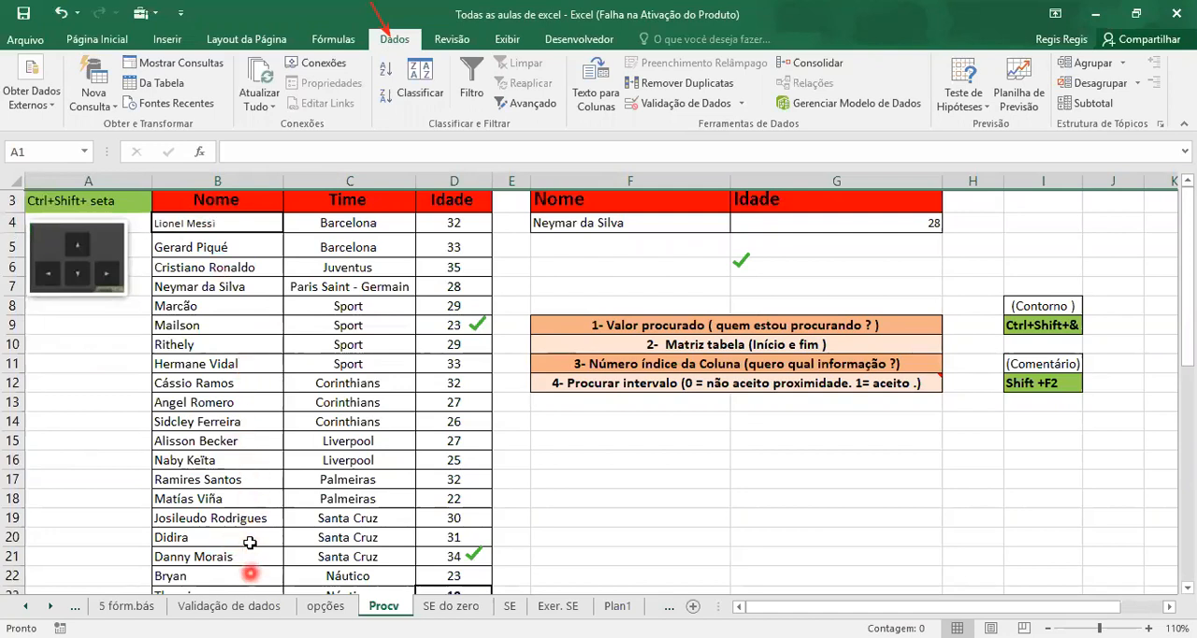
Freeze the top visible row, header row 3 with Nome, Time and Idade, using Congelar Linha Superior
{"action": "left_click", "coordinate": [1186, 227]}
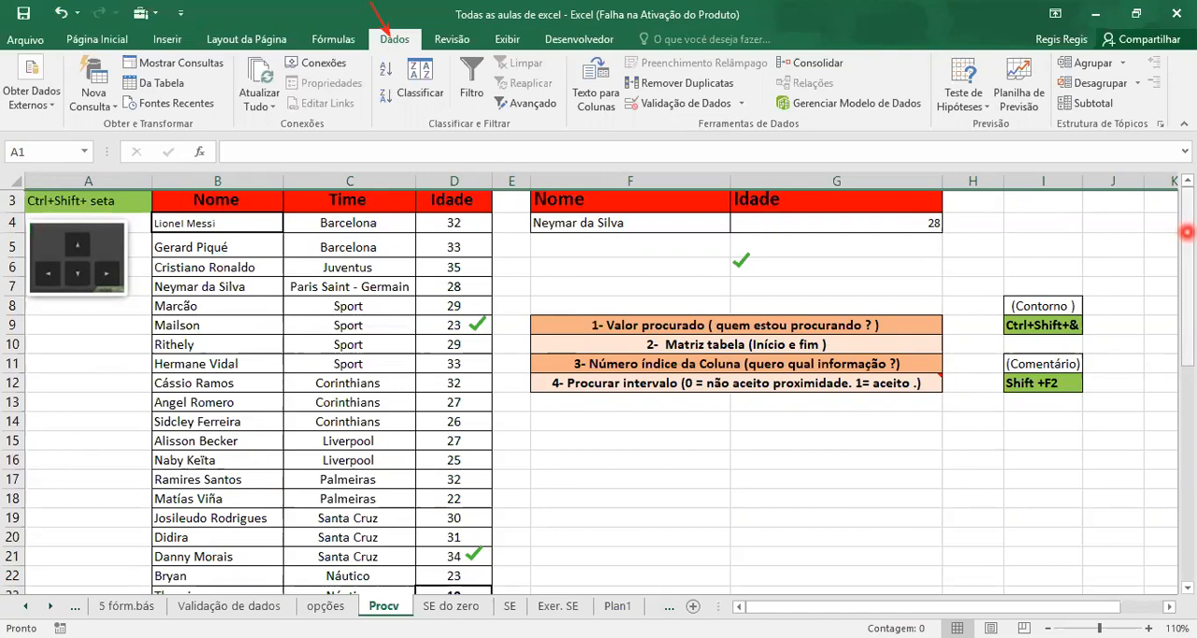
{"action": "left_click_drag", "start_coordinate": [1186, 230], "coordinate": [1186, 423]}
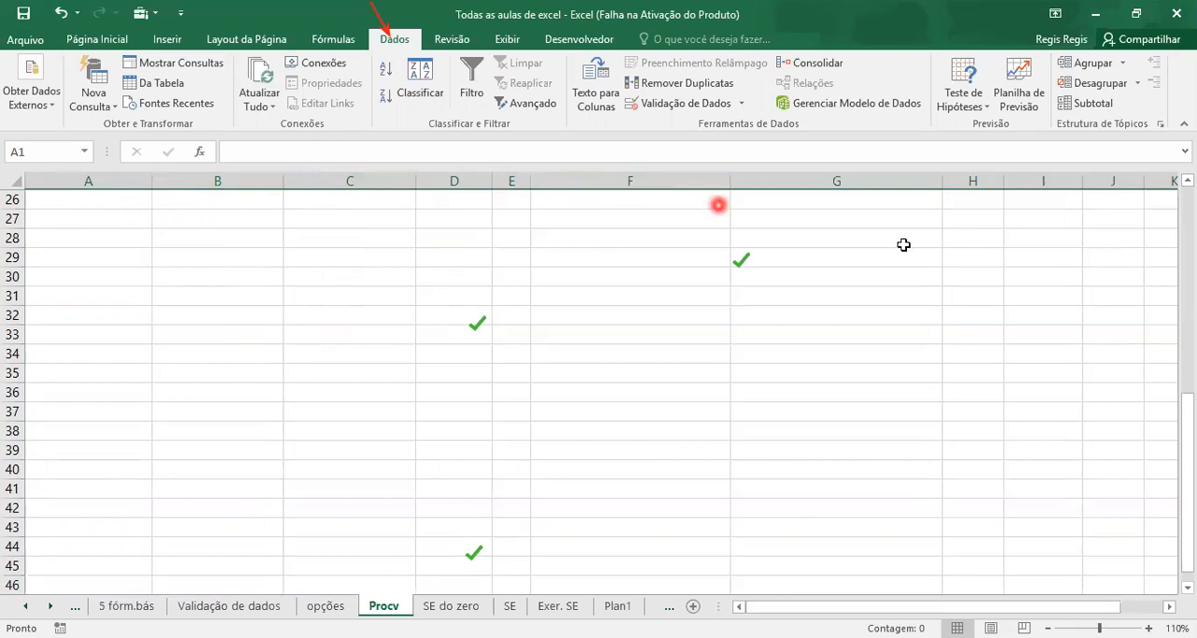
{"action": "left_click_drag", "start_coordinate": [1177, 400], "coordinate": [1184, 428]}
{"action": "left_click_drag", "start_coordinate": [1186, 292], "coordinate": [1186, 223]}
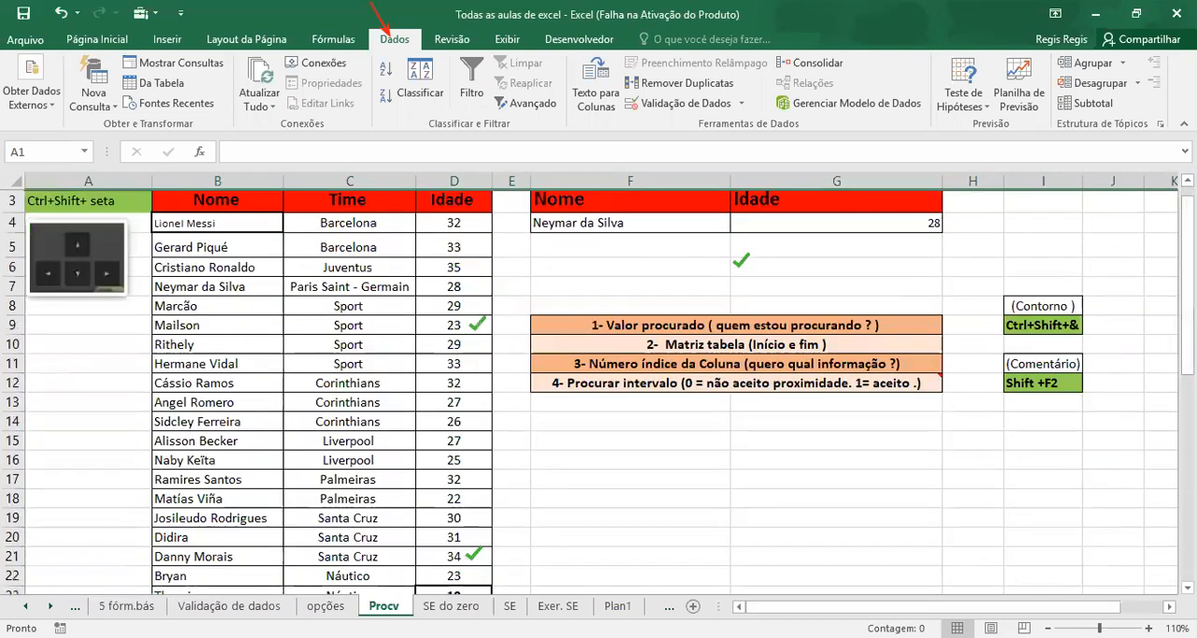
{"action": "left_click", "coordinate": [13, 198]}
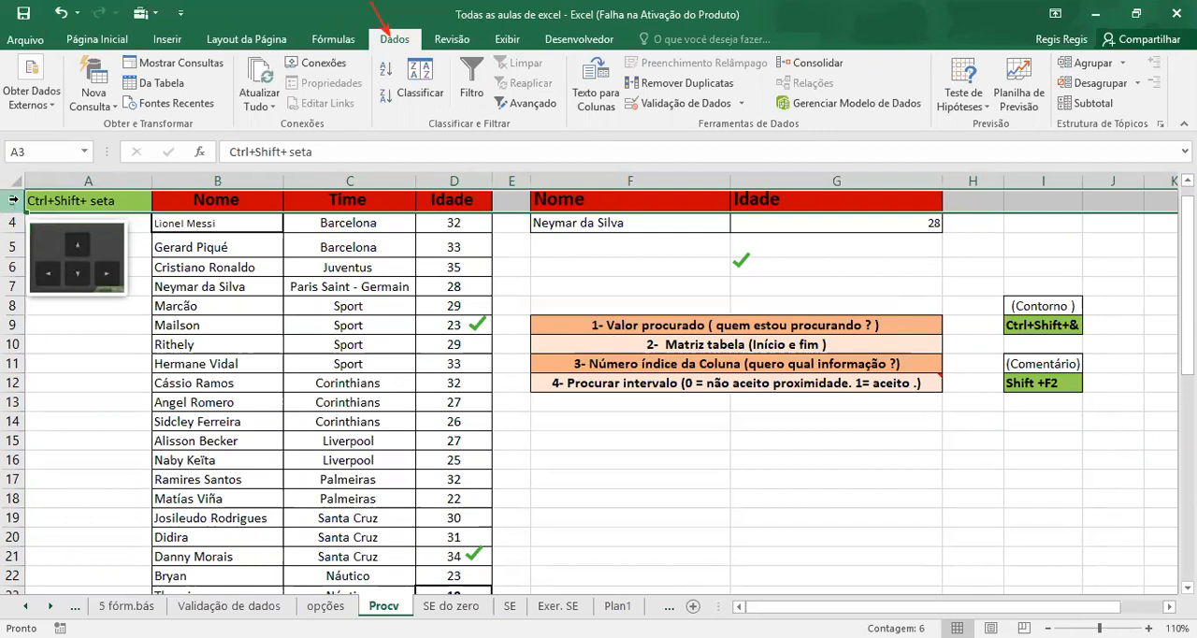
{"action": "left_click", "coordinate": [500, 40]}
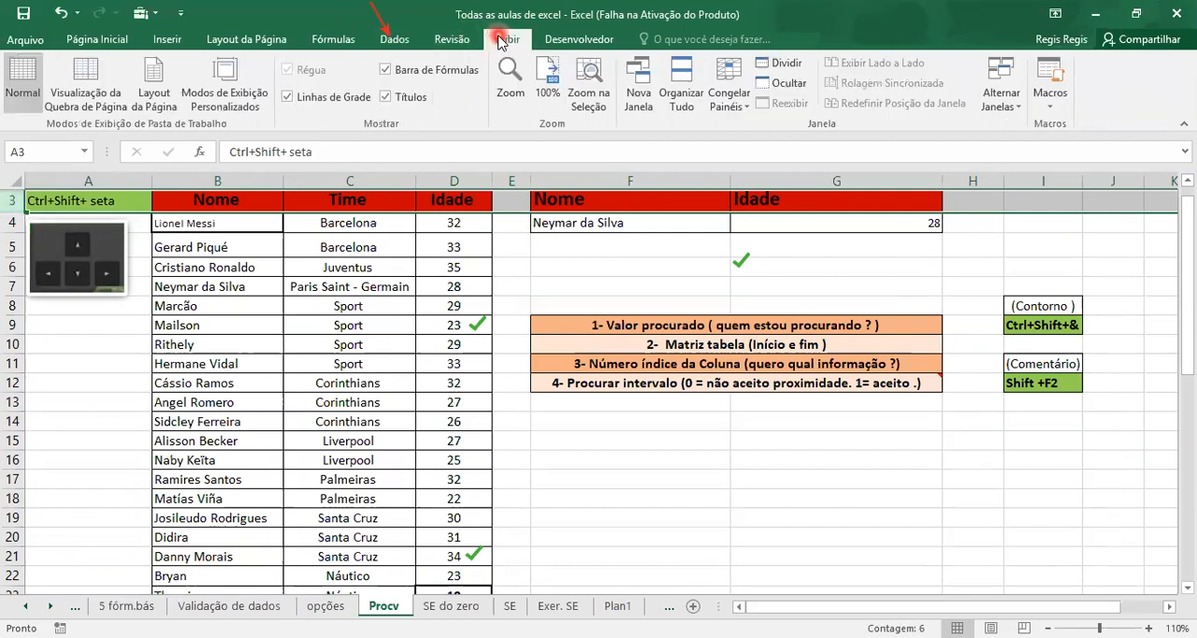
{"action": "left_click", "coordinate": [747, 109]}
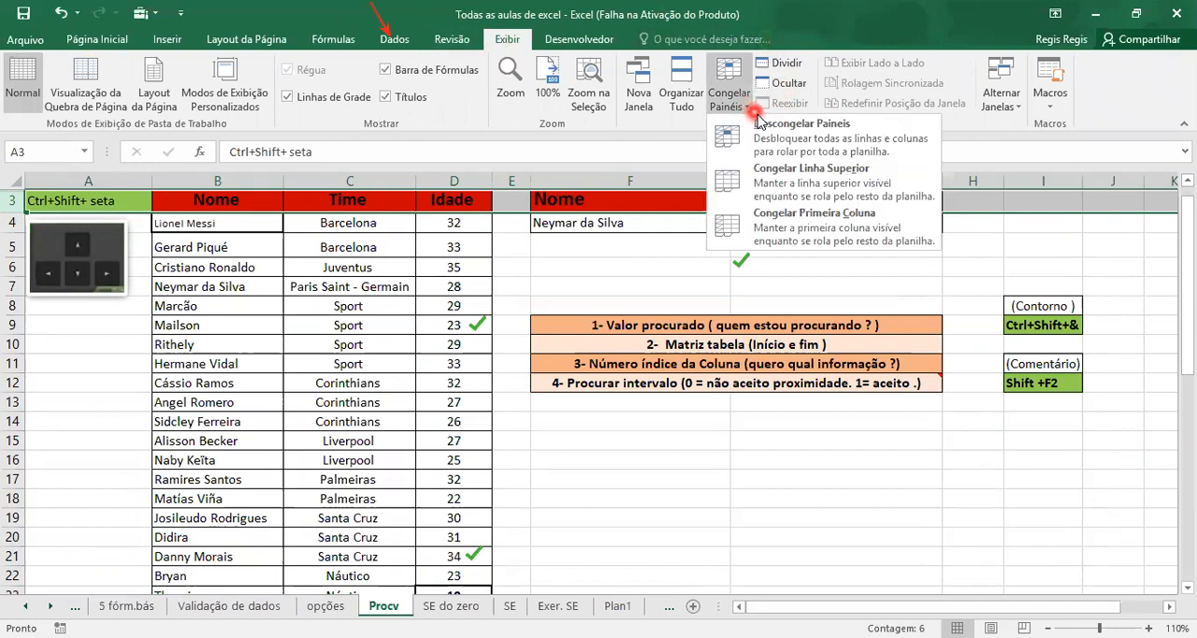
{"action": "left_click", "coordinate": [777, 188]}
{"action": "left_click", "coordinate": [811, 276]}
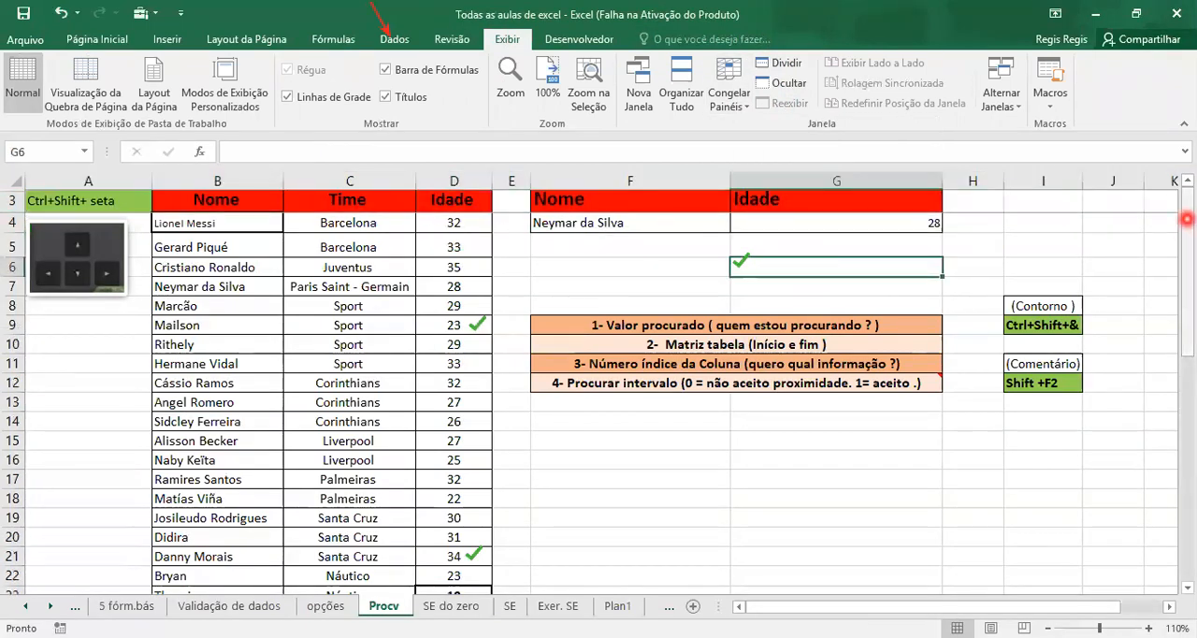
Examine the frozen header row against the empty rows further down the sheet, and return to the start of the player table
{"action": "left_click_drag", "start_coordinate": [1186, 218], "coordinate": [1186, 234]}
{"action": "left_click_drag", "start_coordinate": [1186, 281], "coordinate": [1185, 423]}
{"action": "left_click", "coordinate": [278, 303]}
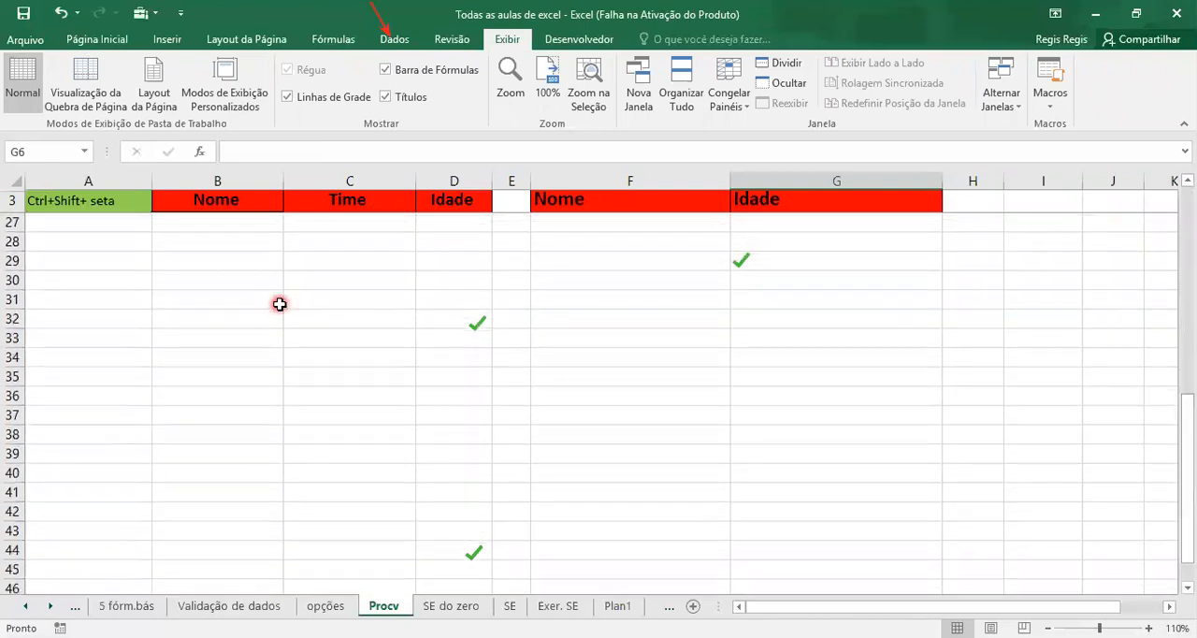
{"action": "left_click", "coordinate": [324, 339]}
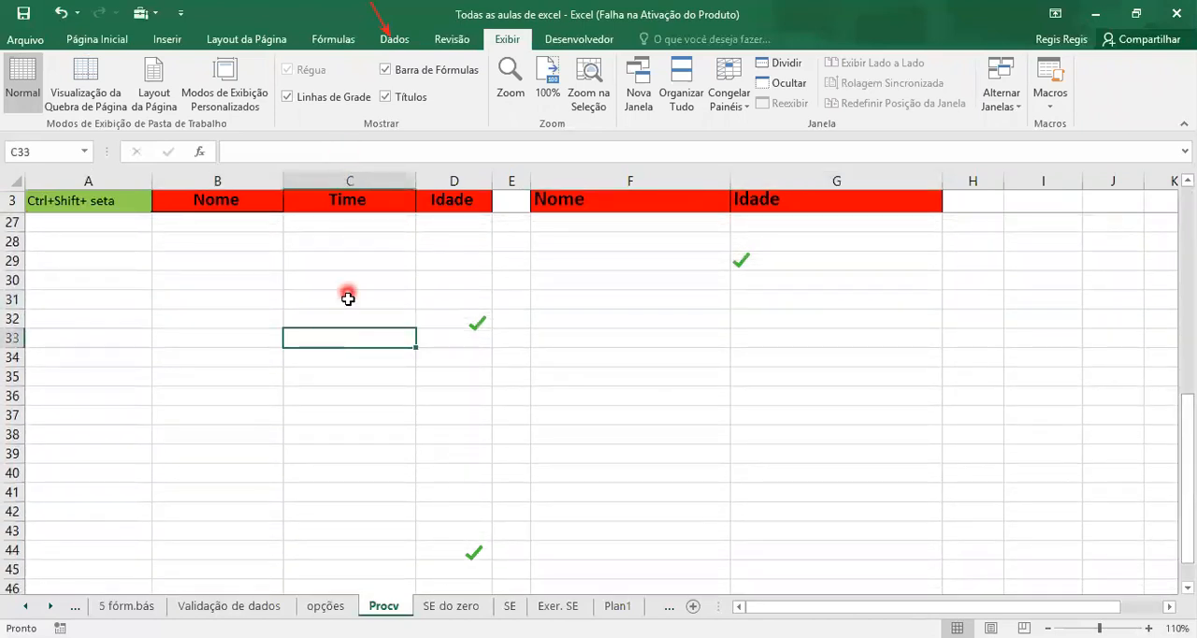
{"action": "left_click", "coordinate": [423, 337]}
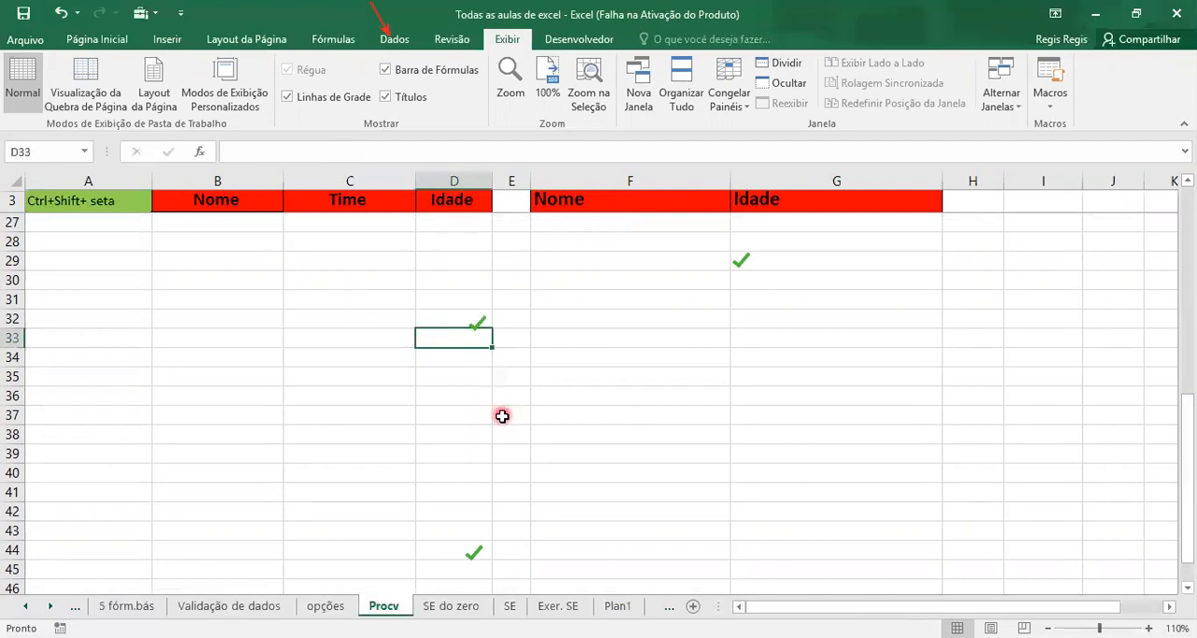
{"action": "left_click", "coordinate": [651, 392]}
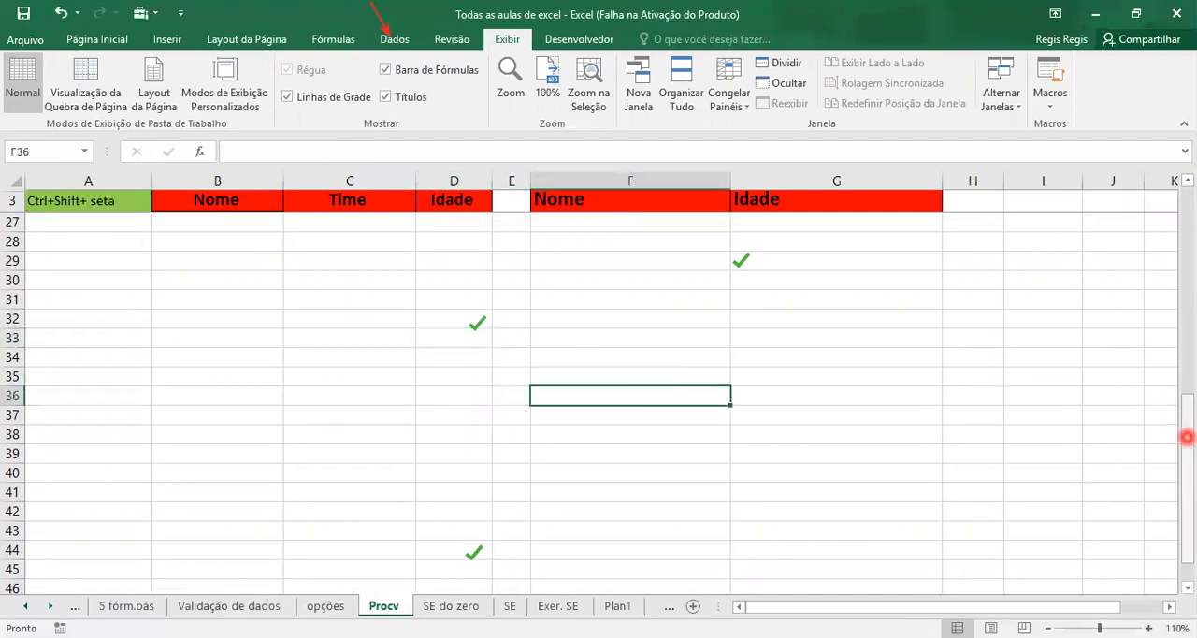
{"action": "left_click_drag", "start_coordinate": [1187, 443], "coordinate": [1186, 236]}
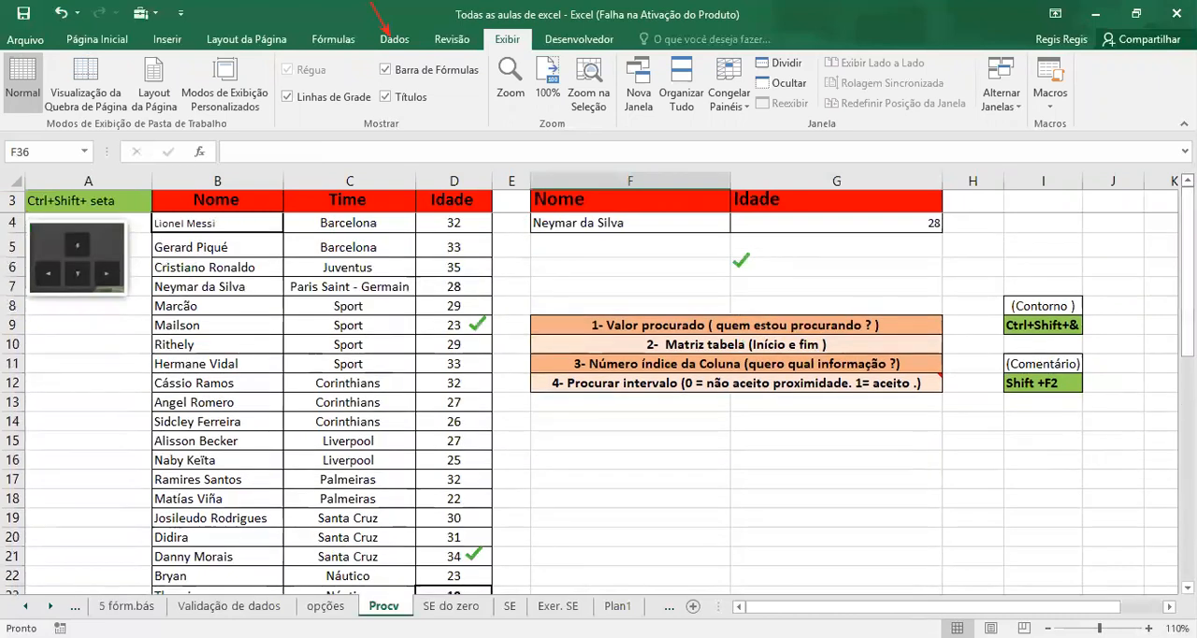